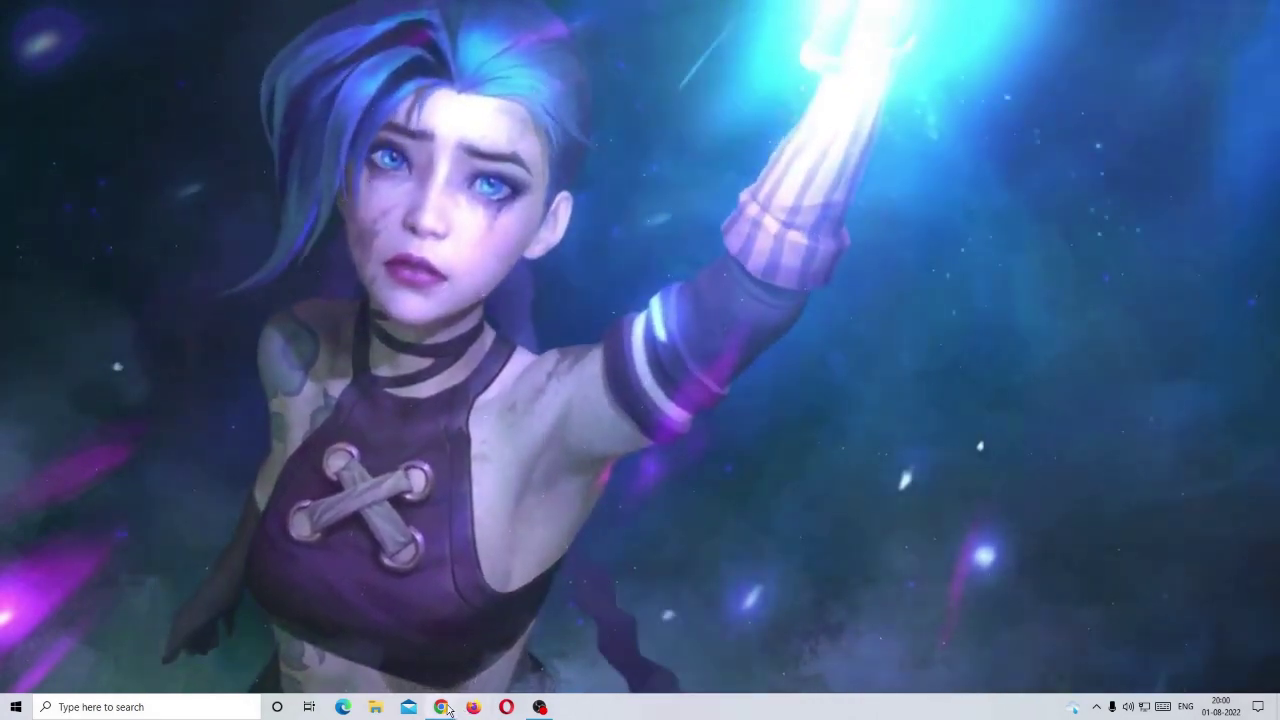
Run a Speedtest by Ookla test (97.65 Mbps down, 12 ms ping), then close Chrome.
{"action": "mouse_move", "coordinate": [441, 707]}
{"action": "left_click", "coordinate": [609, 600]}
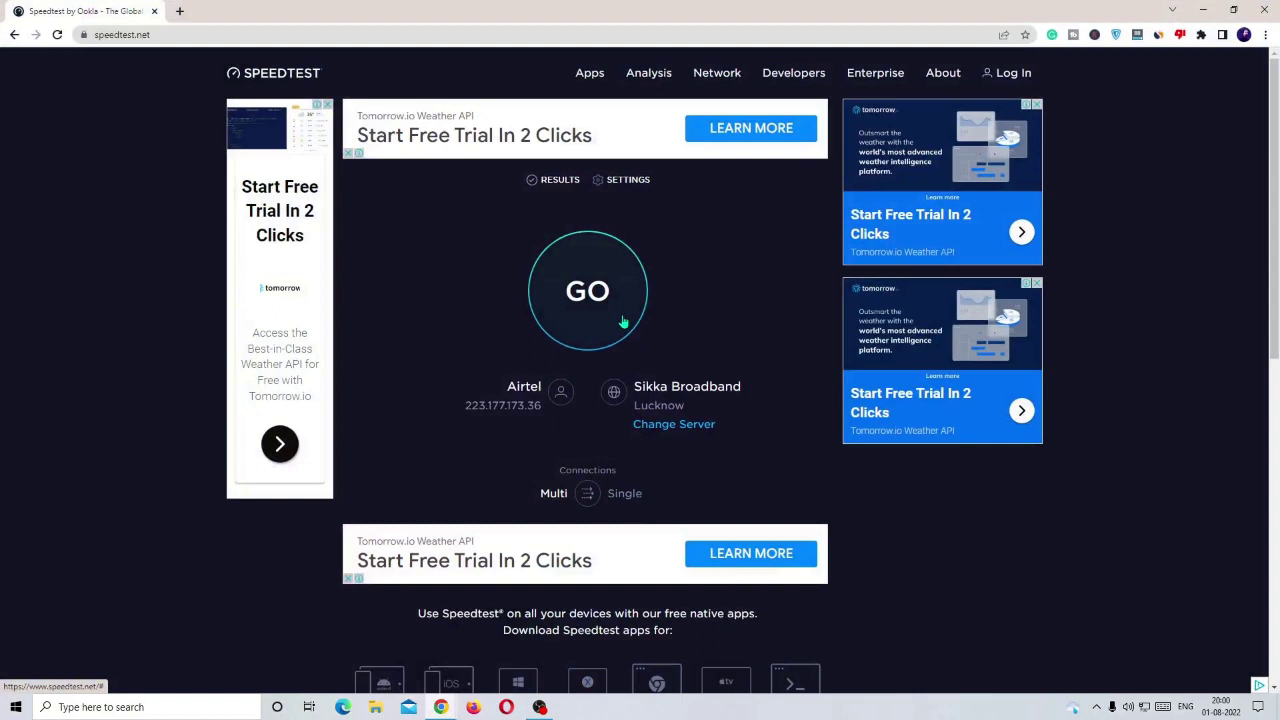
{"action": "left_click", "coordinate": [600, 315]}
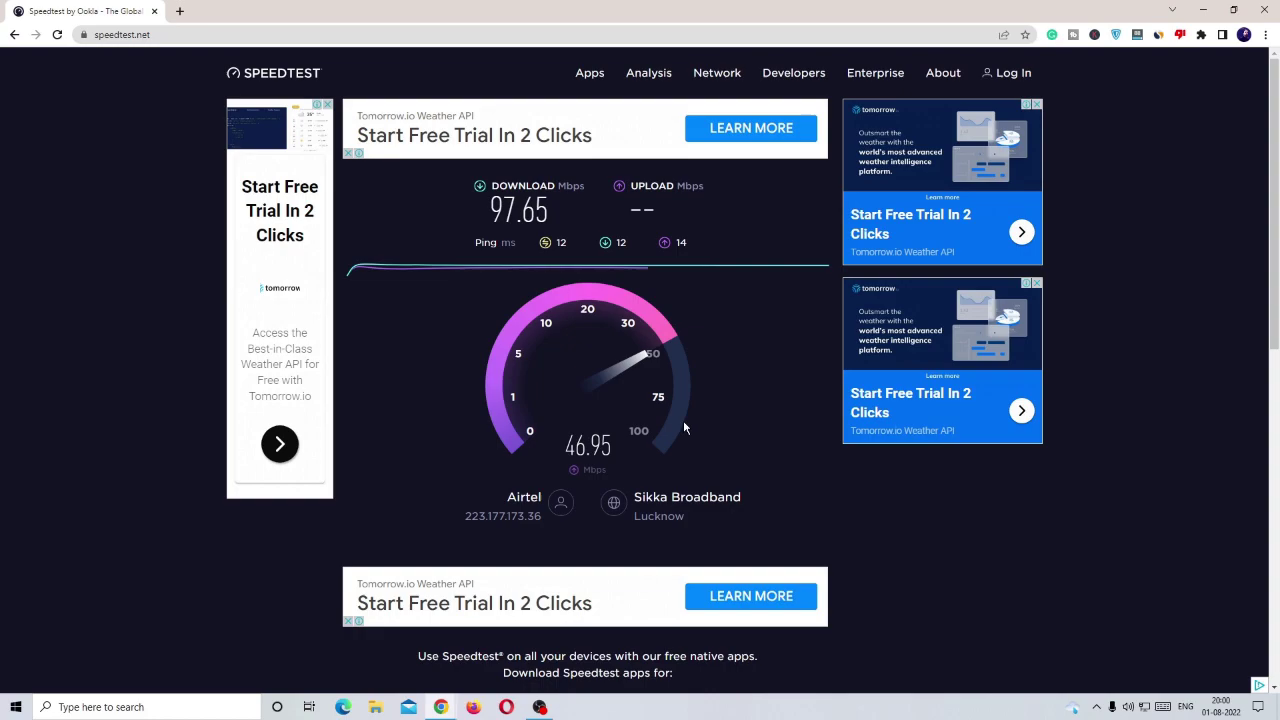
{"action": "left_click", "coordinate": [1264, 13]}
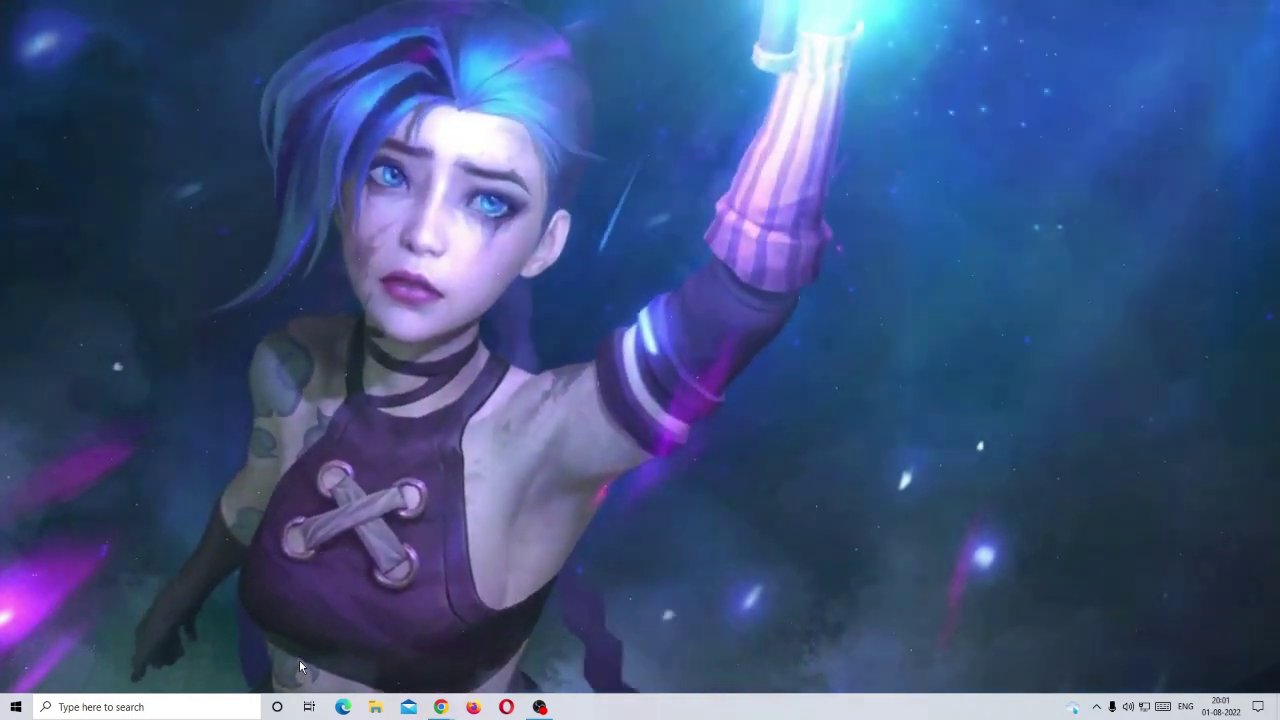
Open C:\Windows\Temp via Run 'temp', delete all its files except in-use ones, and close it.
{"action": "key", "text": "super+r"}
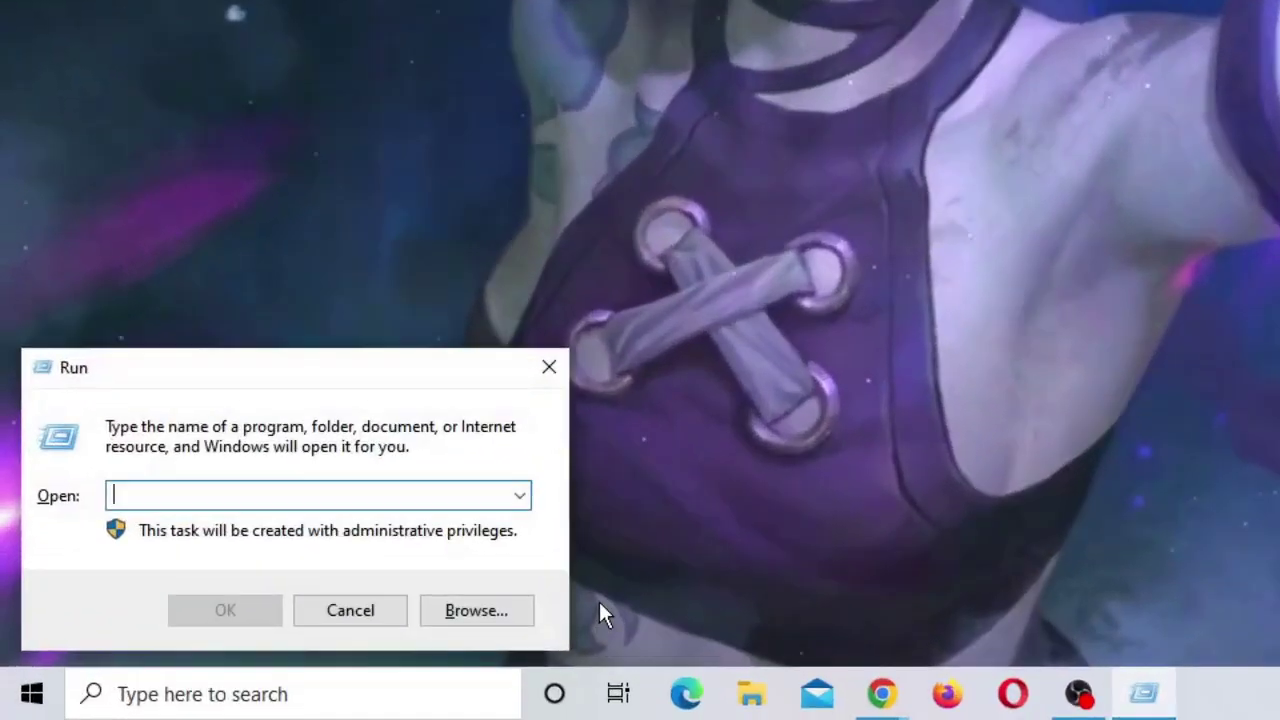
{"action": "type", "text": "temp"}
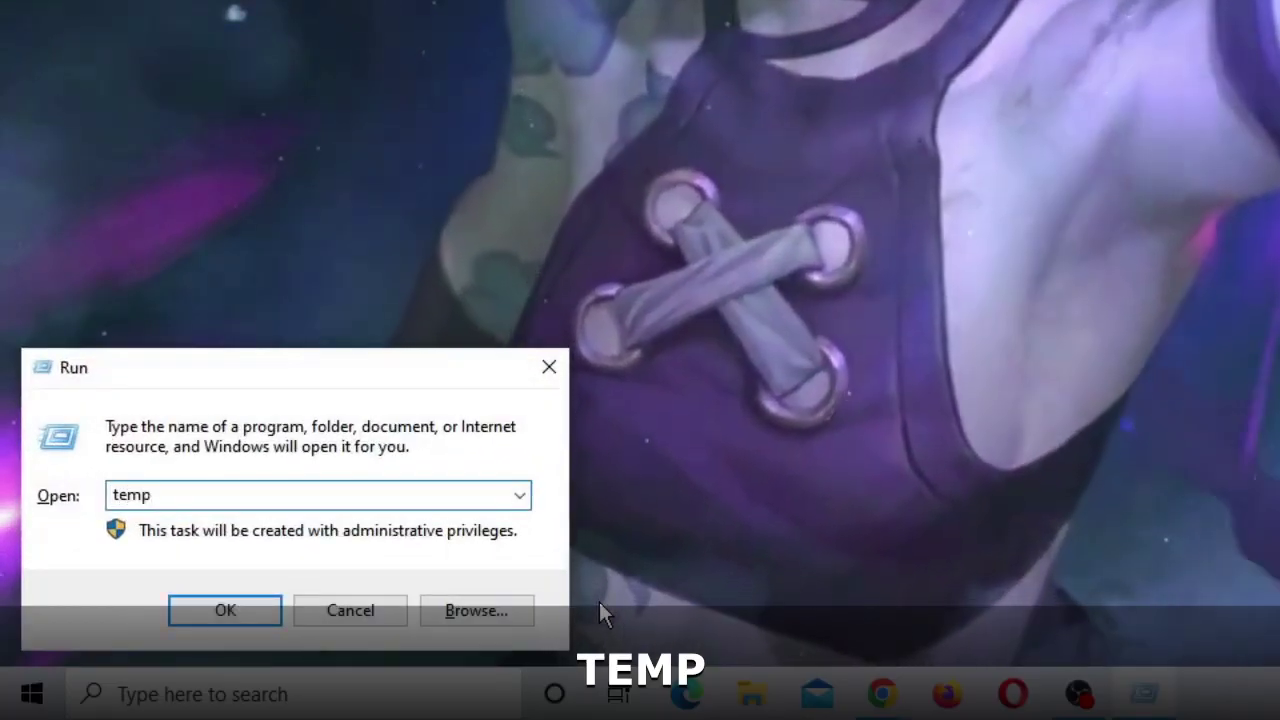
{"action": "left_click", "coordinate": [224, 612]}
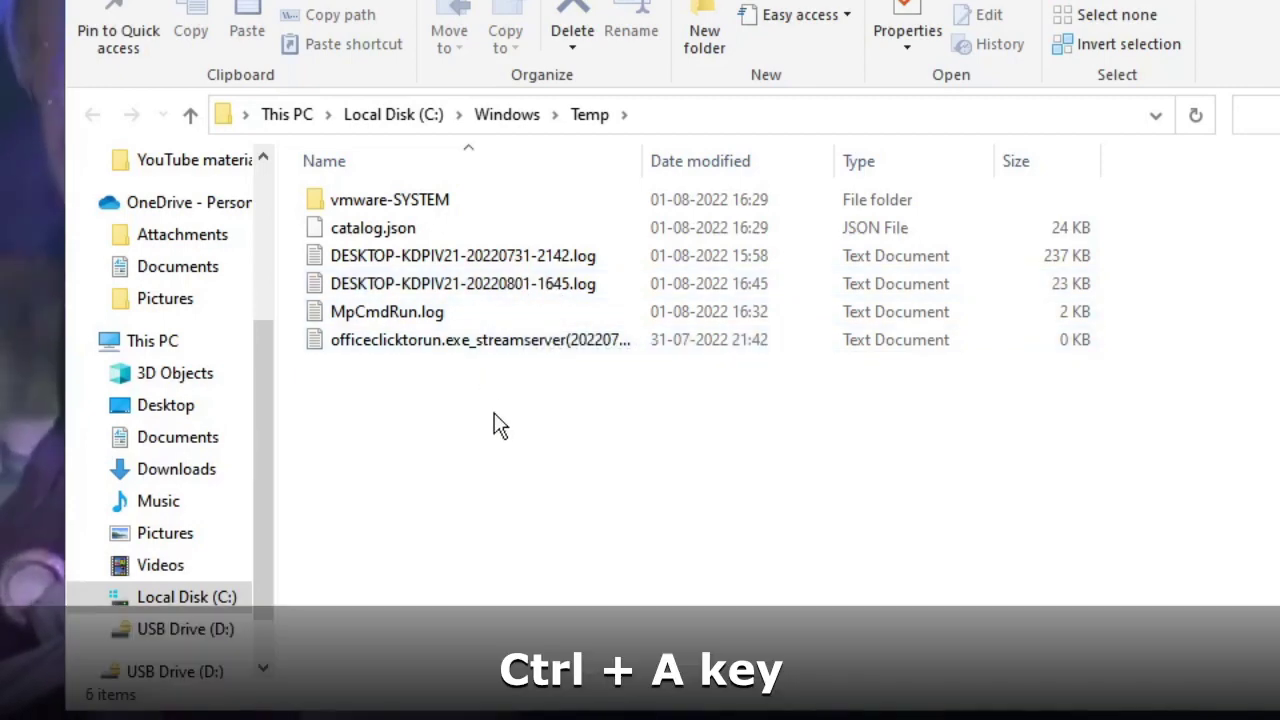
{"action": "key", "text": "ctrl+a"}
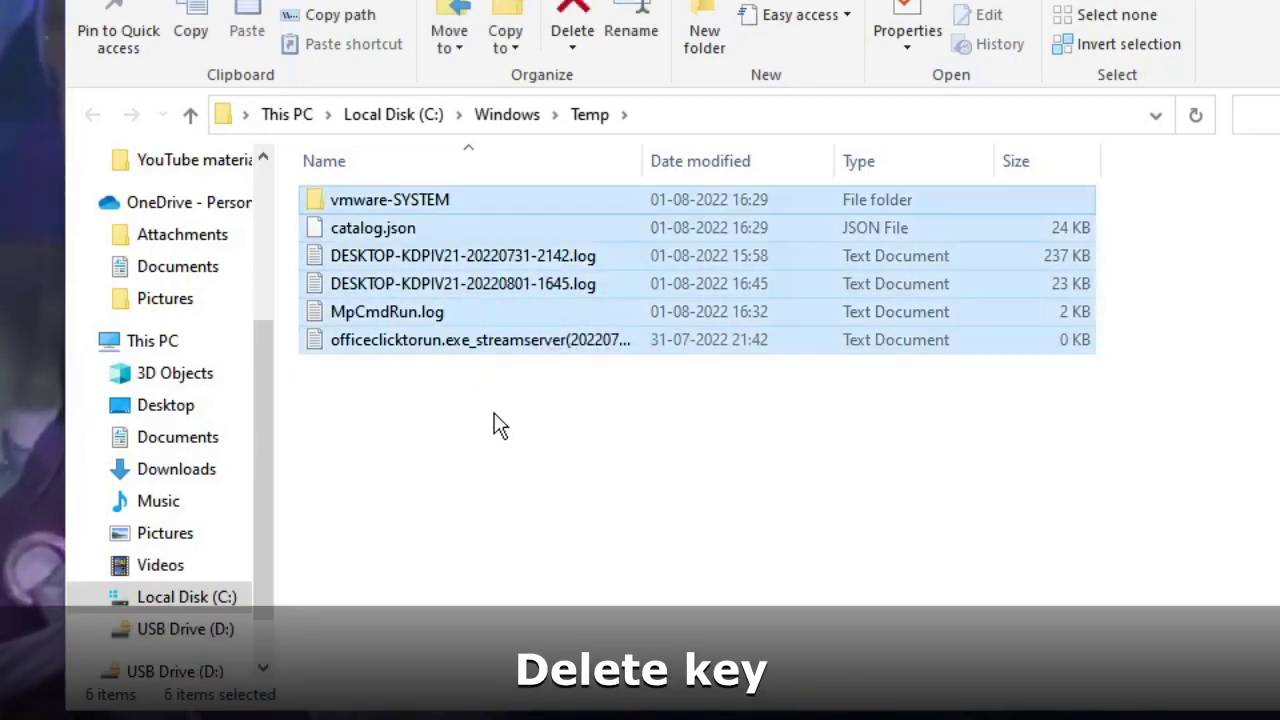
{"action": "key", "text": "Delete"}
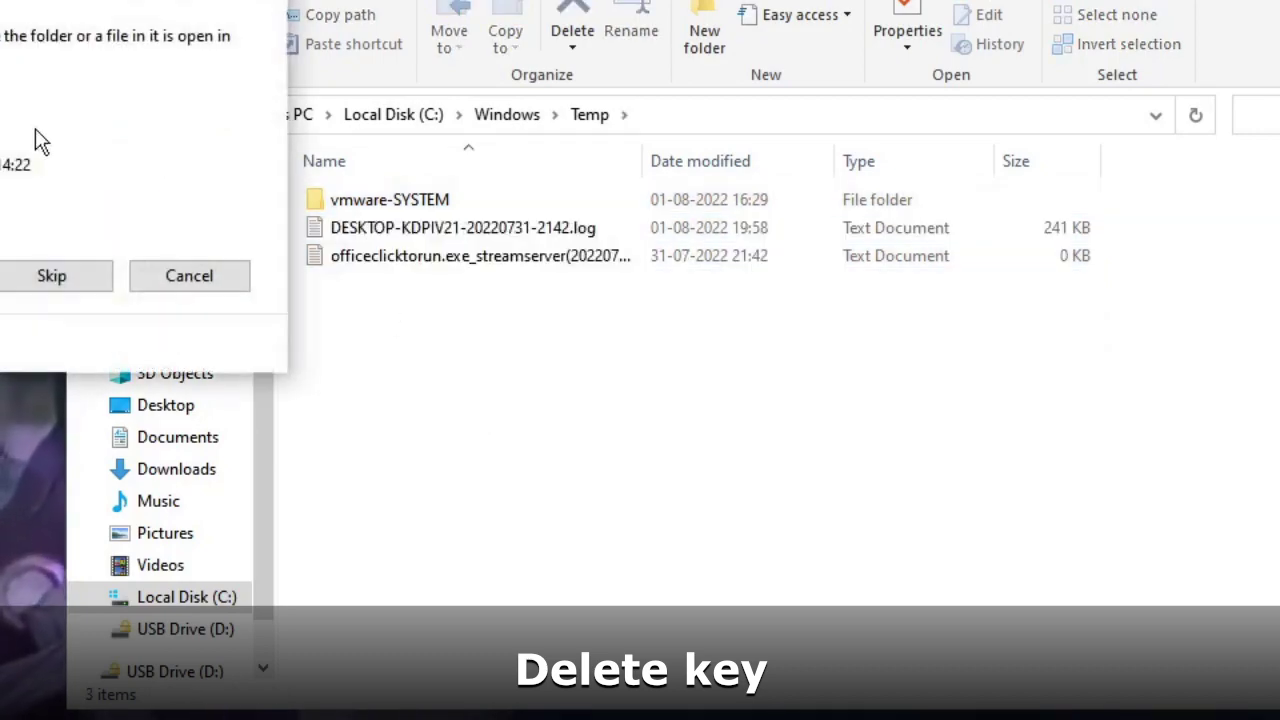
{"action": "left_click", "coordinate": [52, 277]}
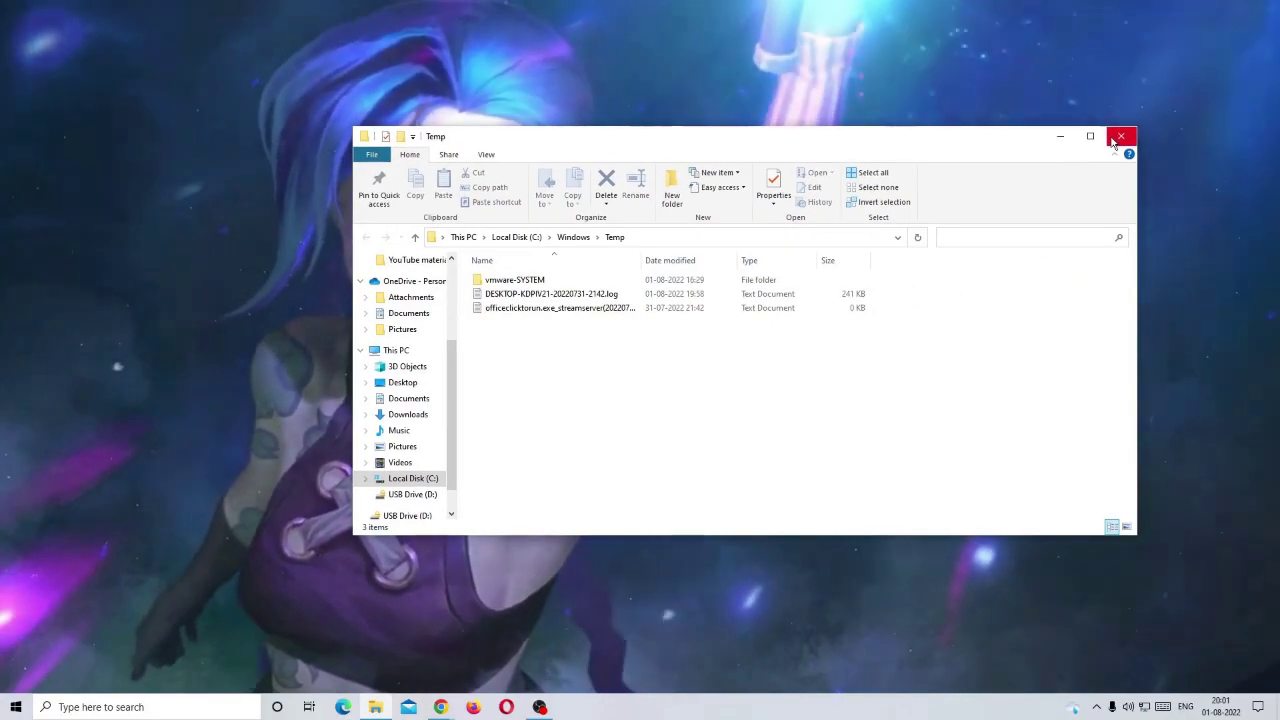
{"action": "left_click", "coordinate": [1118, 137]}
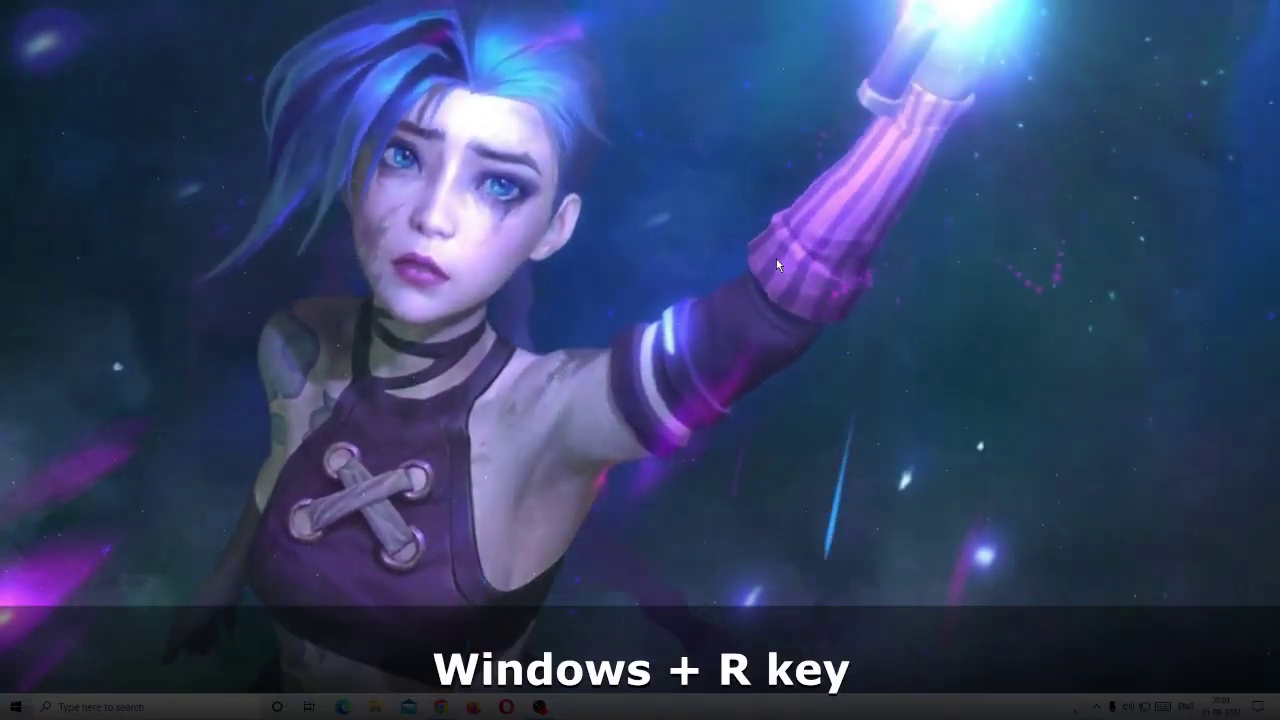
Open the user's Temp folder by running '%temp%'.
{"action": "key", "text": "super+r"}
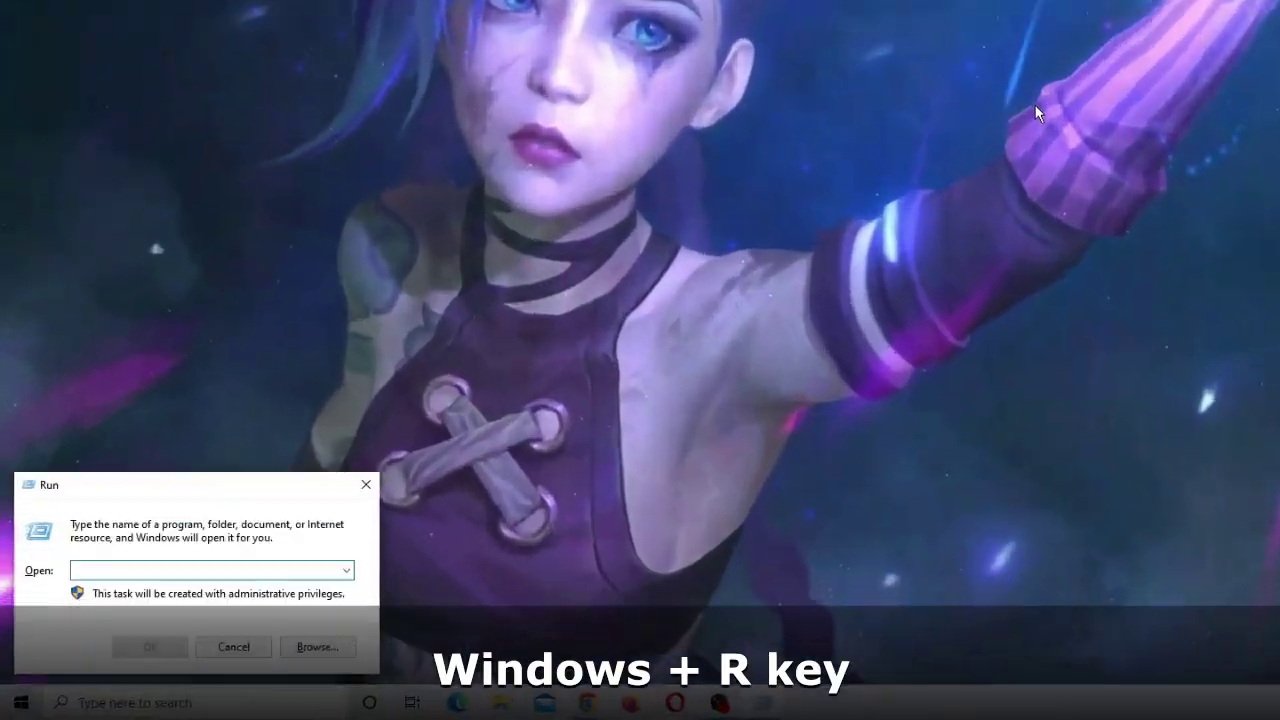
{"action": "type", "text": "%temp%"}
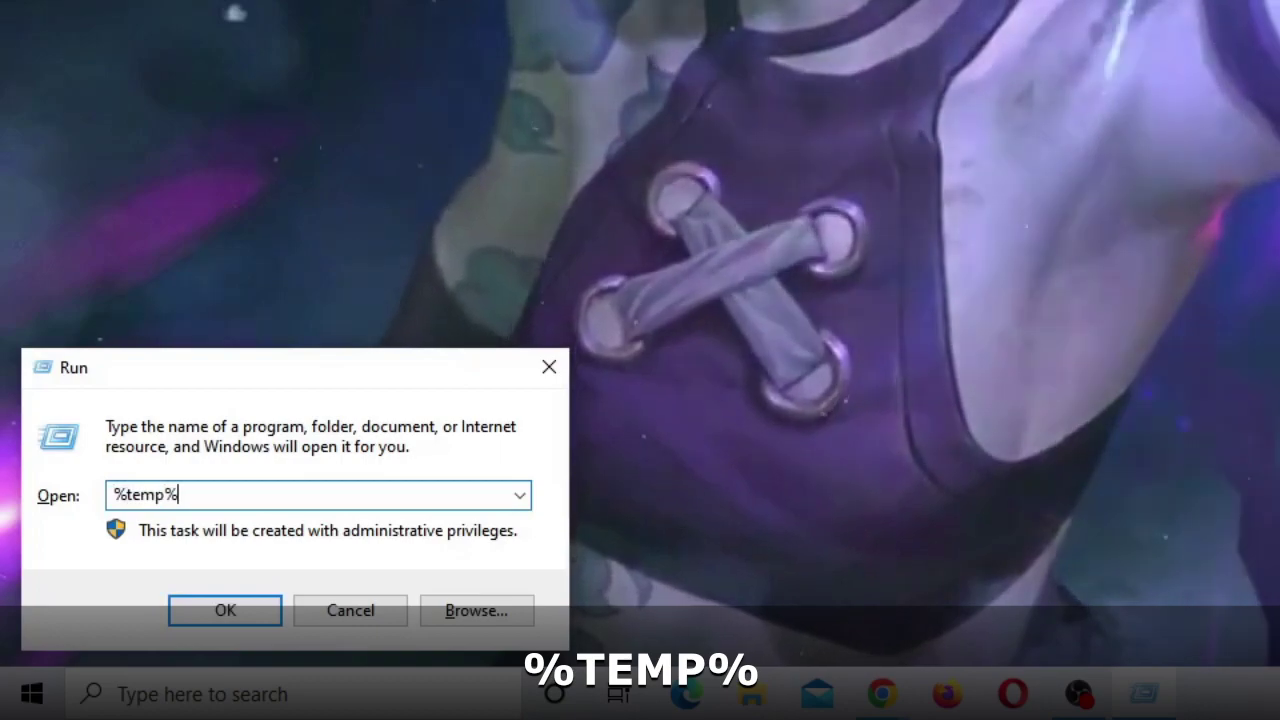
{"action": "left_click", "coordinate": [245, 622]}
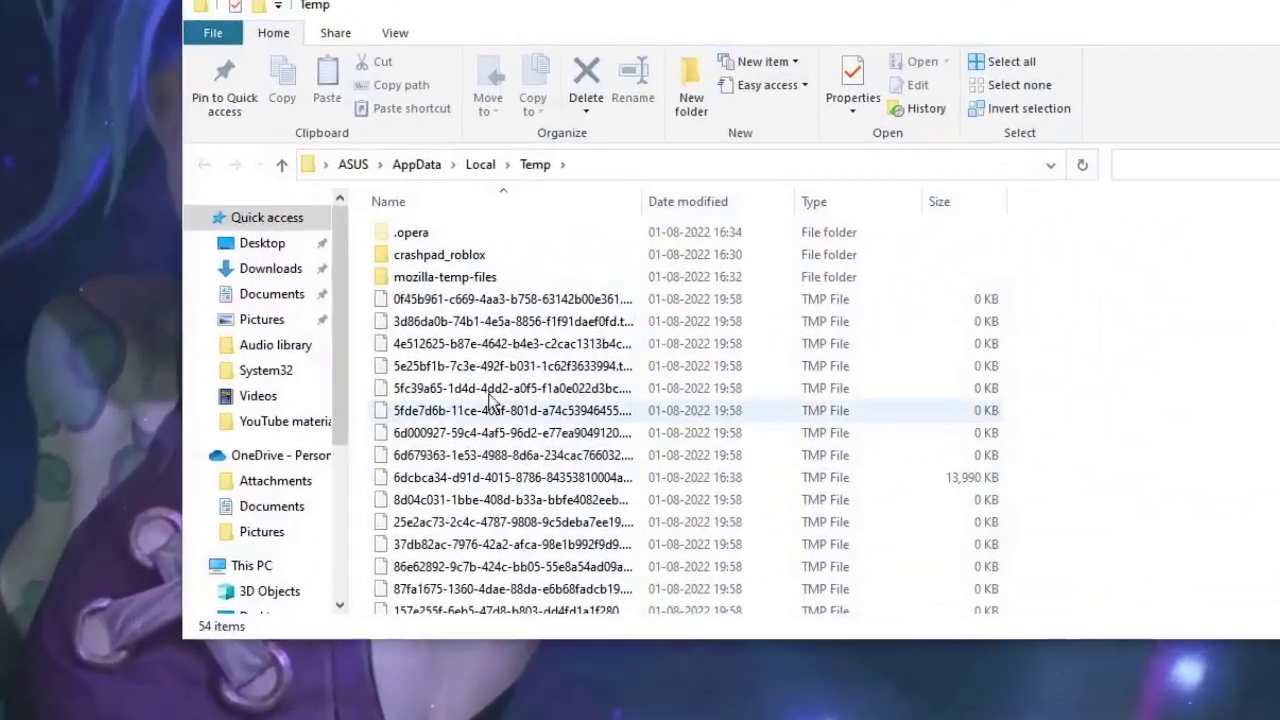
Delete all 37 temp items, skipping files open in Chrome, and close the folder.
{"action": "left_click", "coordinate": [475, 368]}
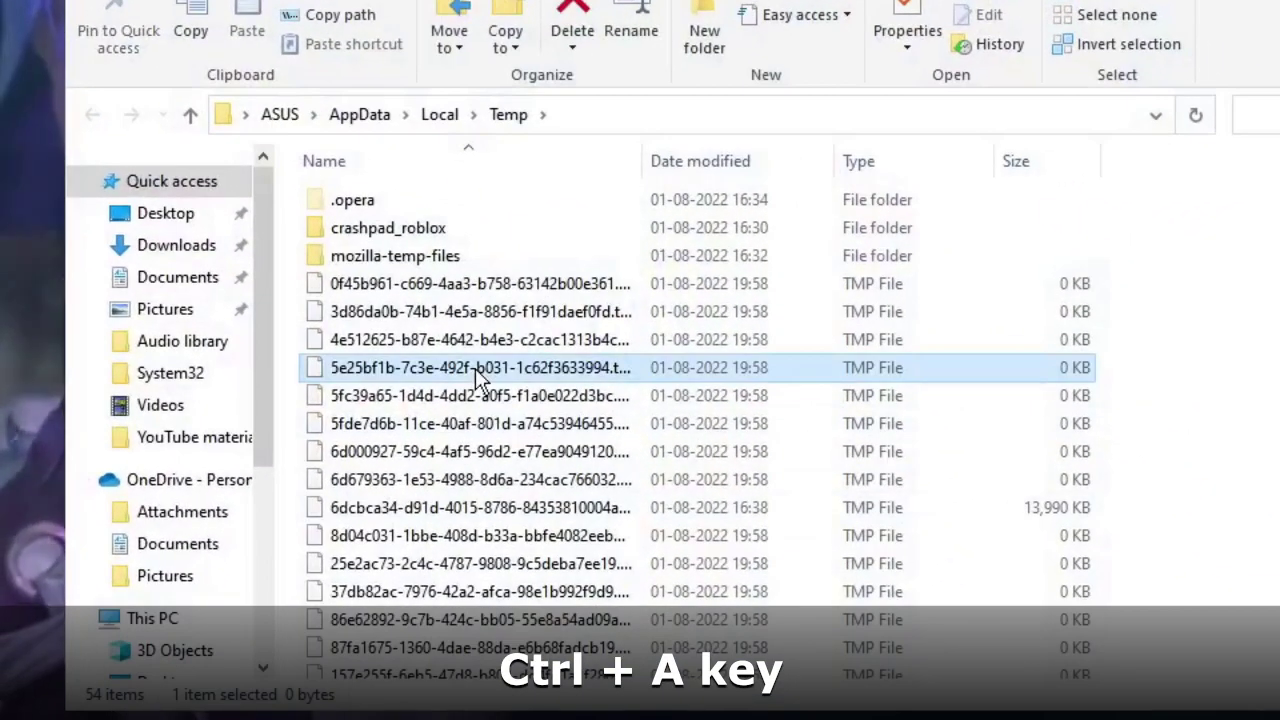
{"action": "key", "text": "ctrl+a"}
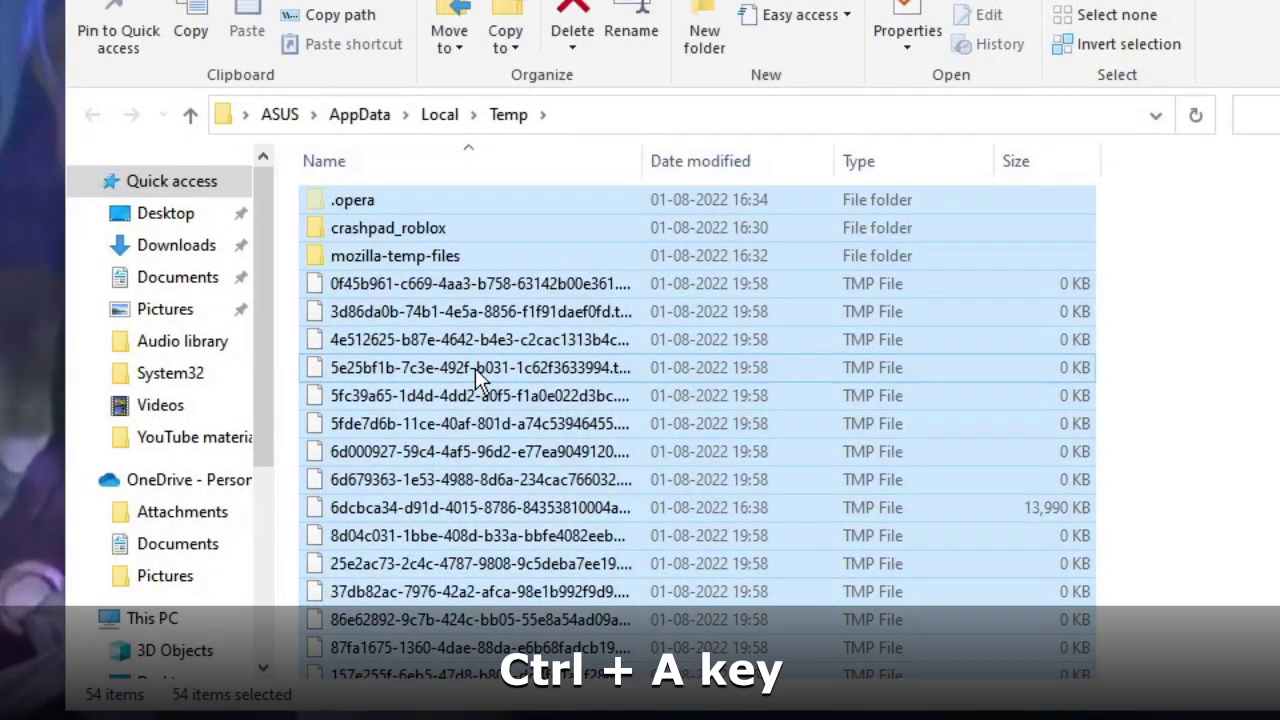
{"action": "key", "text": "Delete"}
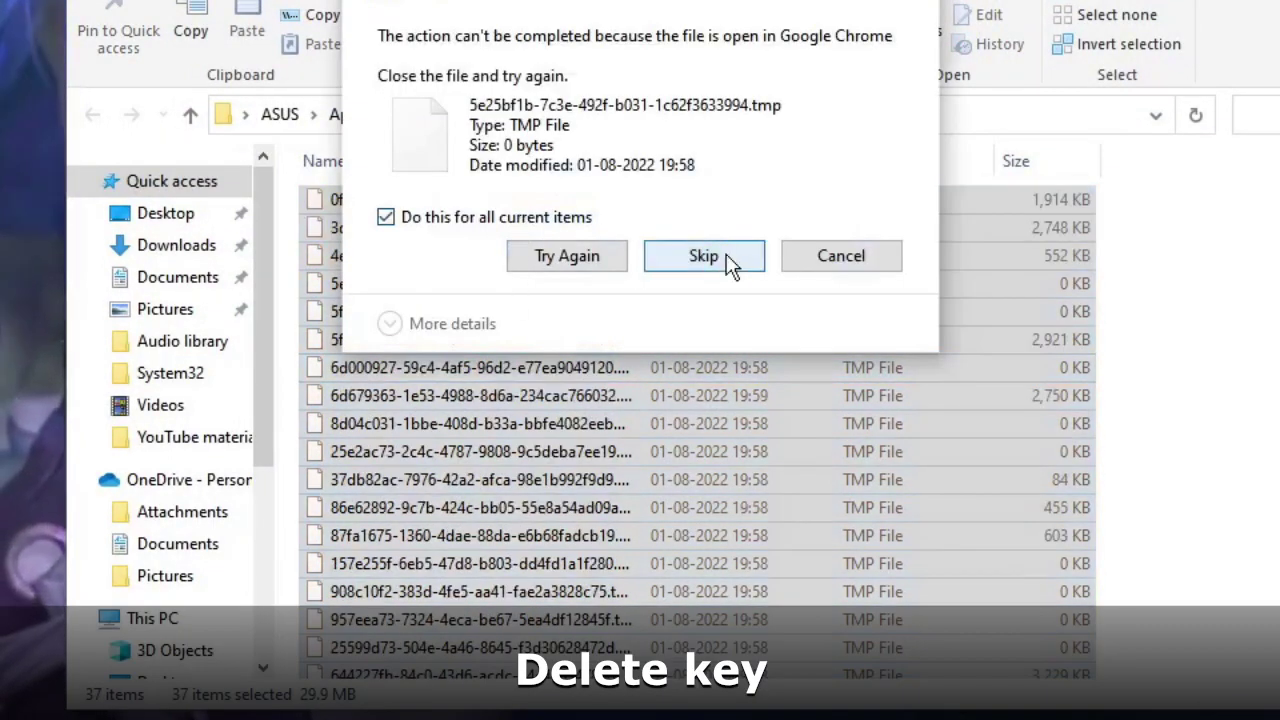
{"action": "left_click", "coordinate": [728, 258]}
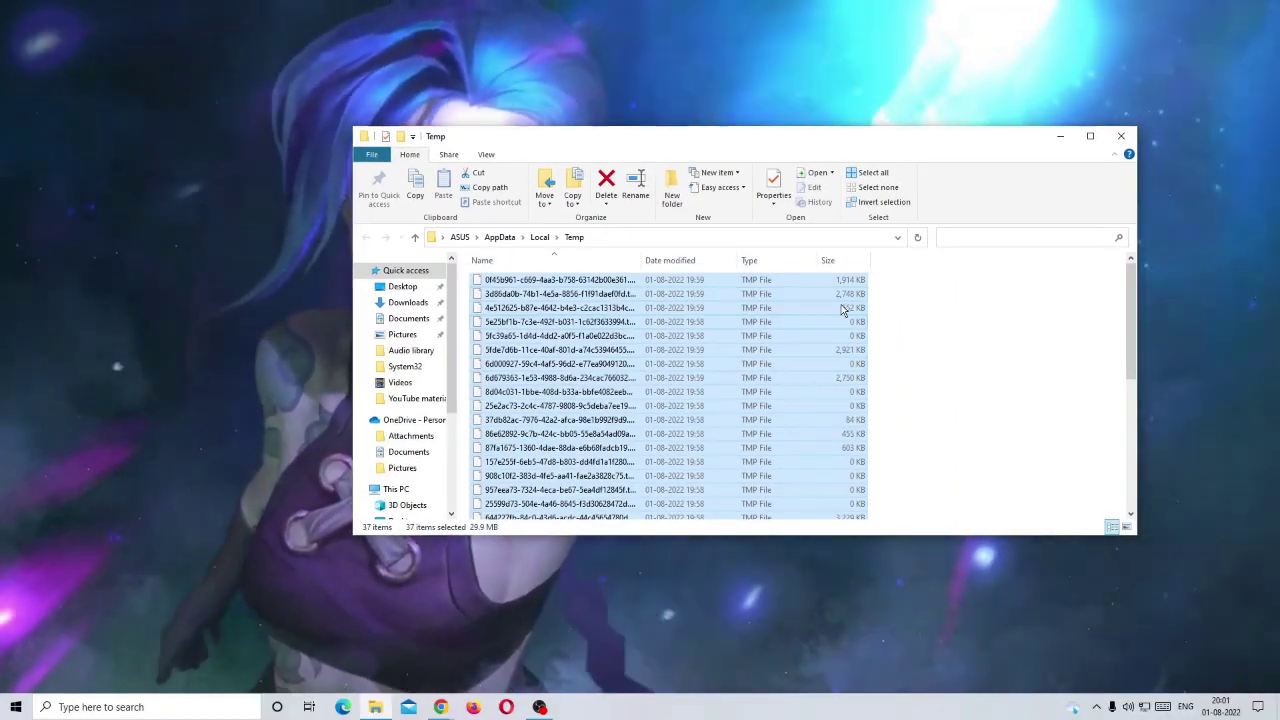
{"action": "left_click", "coordinate": [1123, 135]}
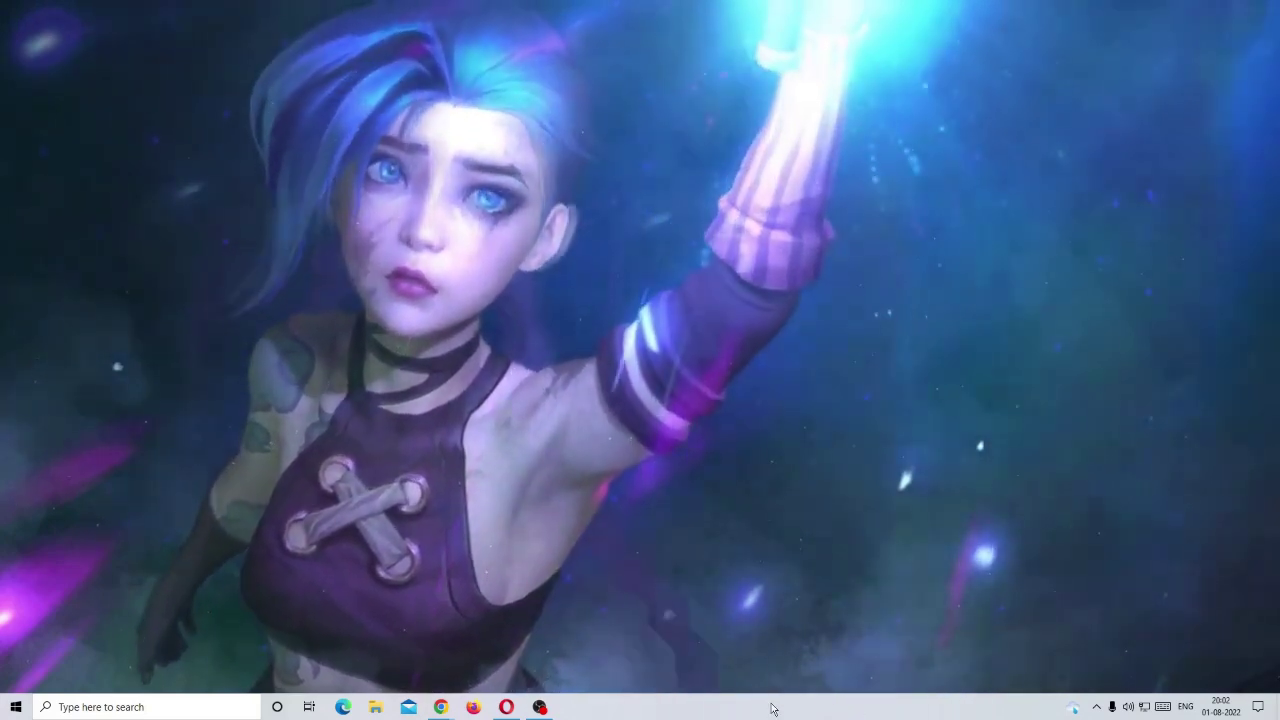
{"action": "right_click", "coordinate": [772, 708]}
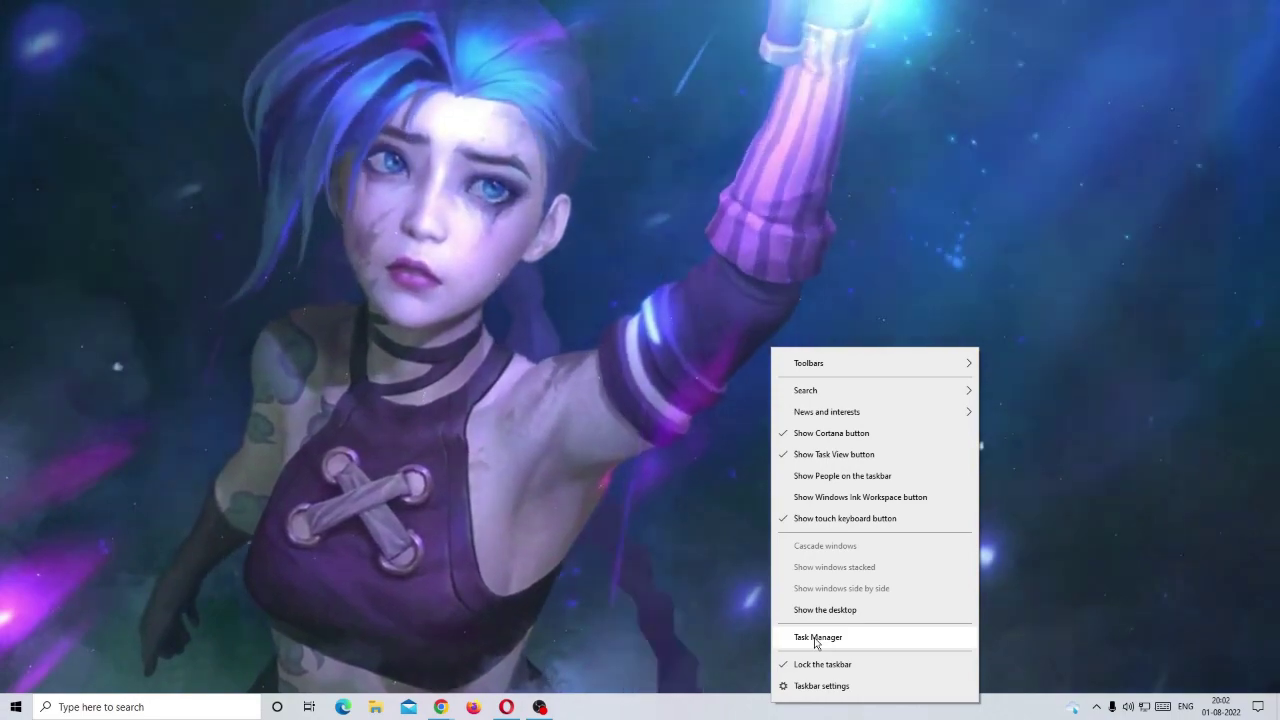
{"action": "left_click", "coordinate": [815, 640]}
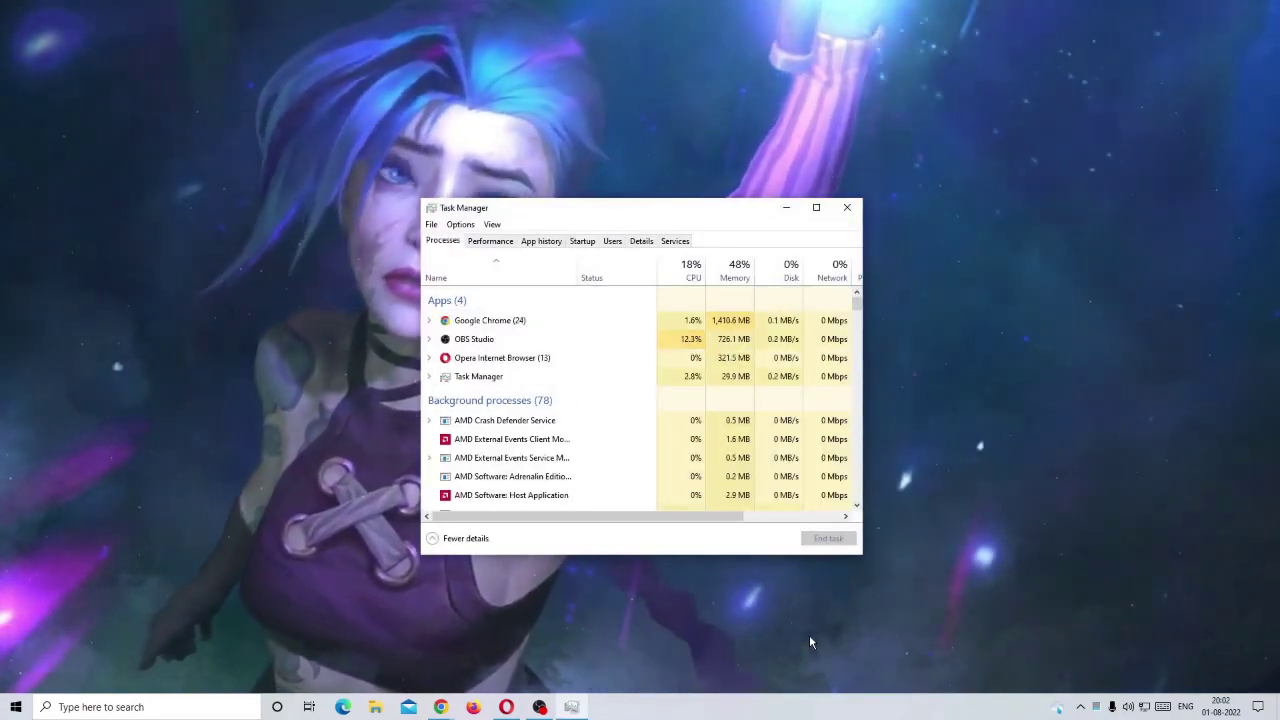
{"action": "scroll", "coordinate": [641, 428], "scroll_direction": "down", "scroll_amount": 2}
{"action": "scroll", "coordinate": [635, 427], "scroll_direction": "down", "scroll_amount": 2}
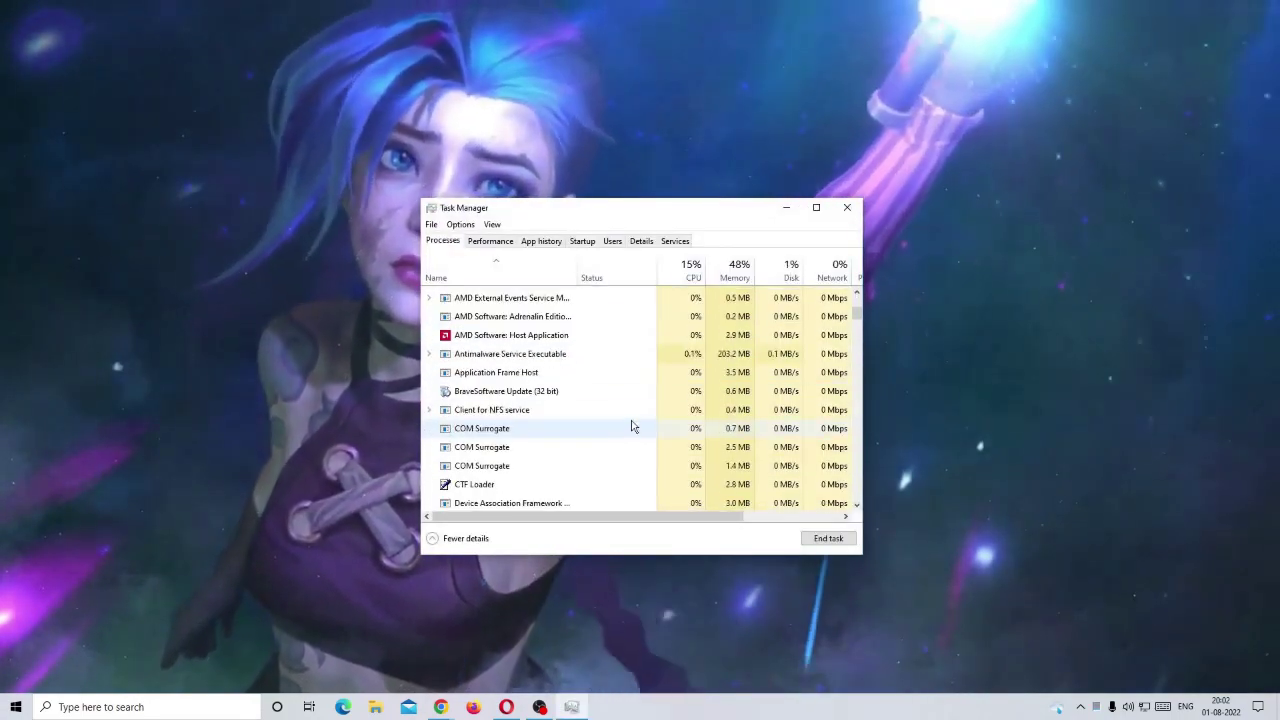
{"action": "scroll", "coordinate": [567, 404], "scroll_direction": "down", "scroll_amount": 5}
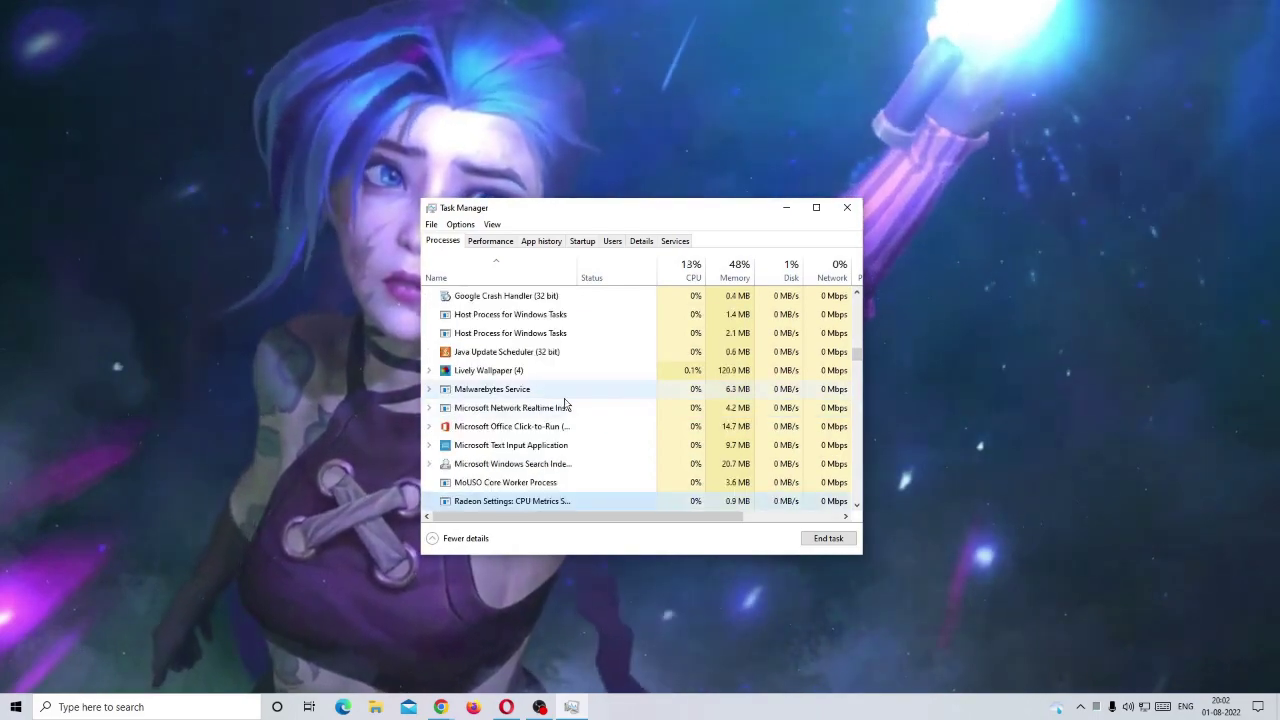
{"action": "scroll", "coordinate": [560, 385], "scroll_direction": "down", "scroll_amount": 4}
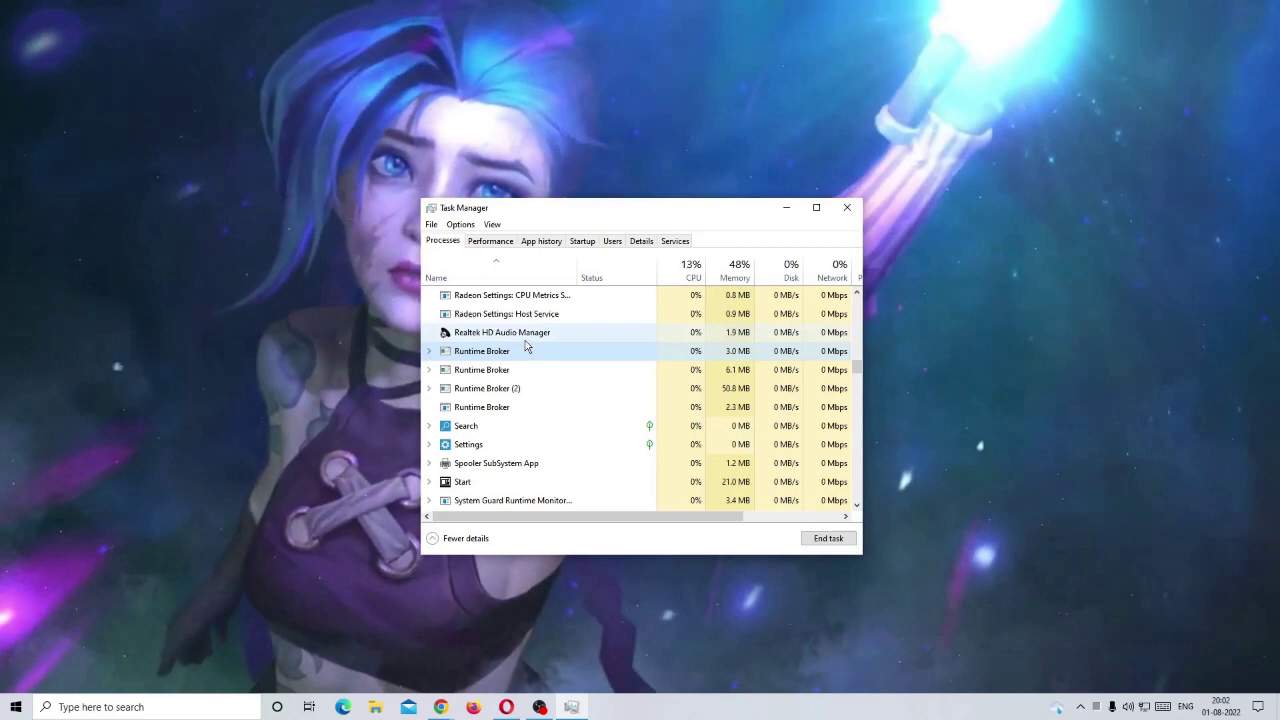
{"action": "right_click", "coordinate": [540, 334]}
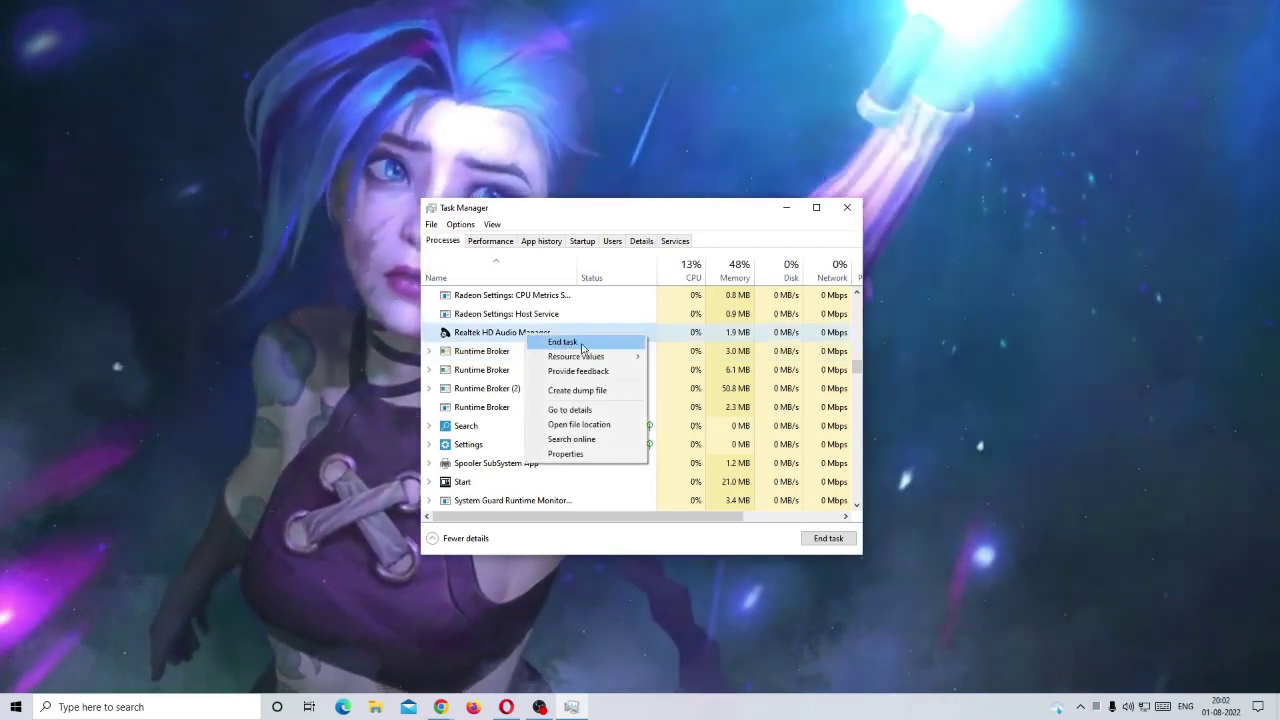
{"action": "left_click", "coordinate": [847, 207]}
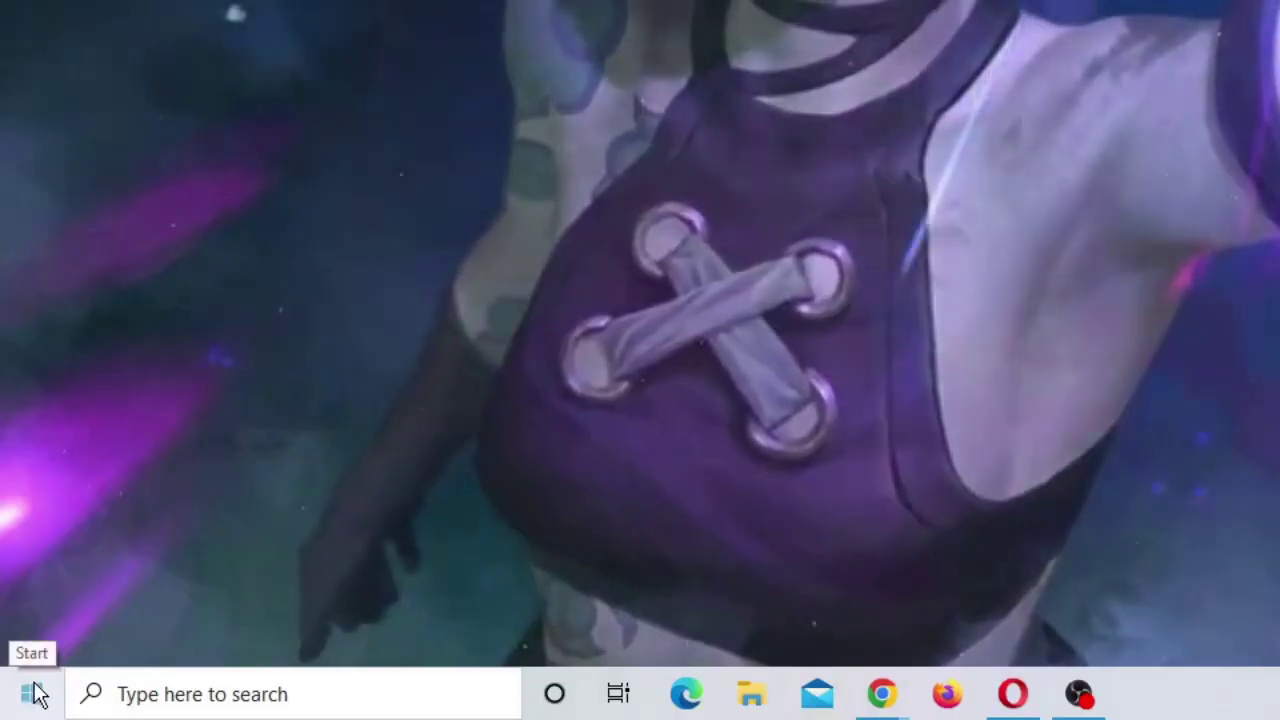
Open Windows Settings from the Start button's right-click menu.
{"action": "right_click", "coordinate": [33, 697]}
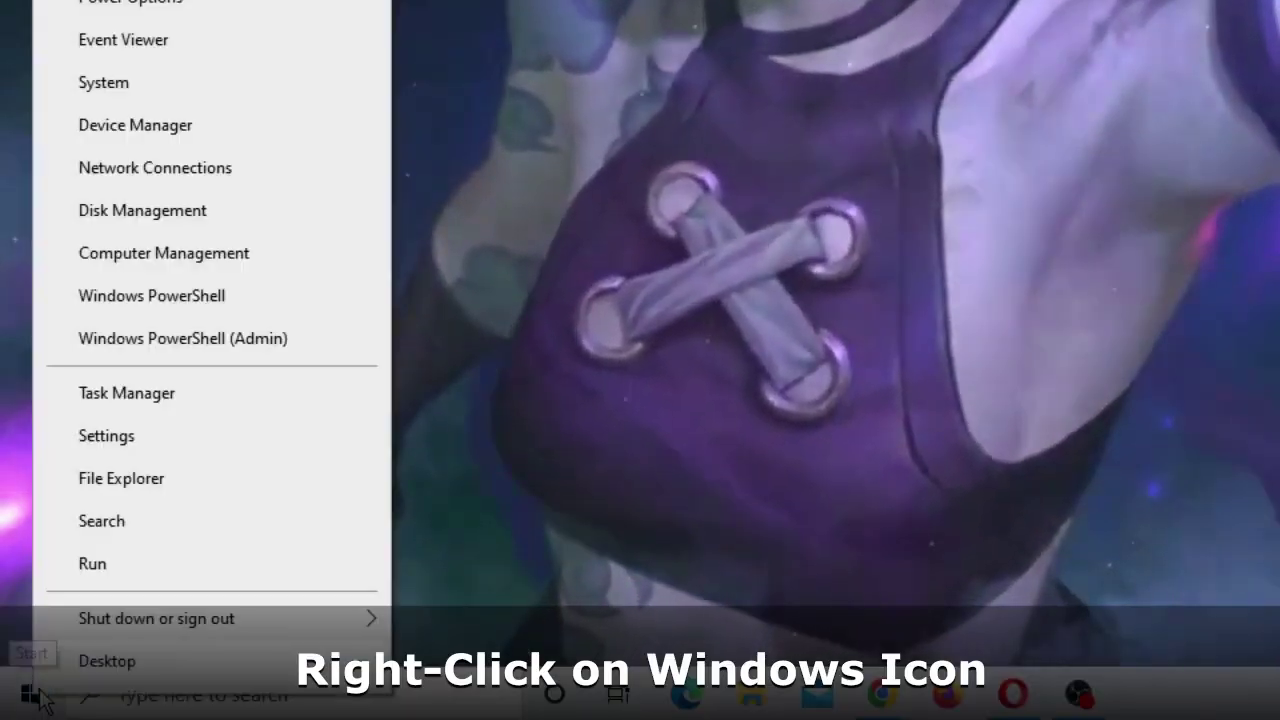
{"action": "left_click", "coordinate": [152, 438]}
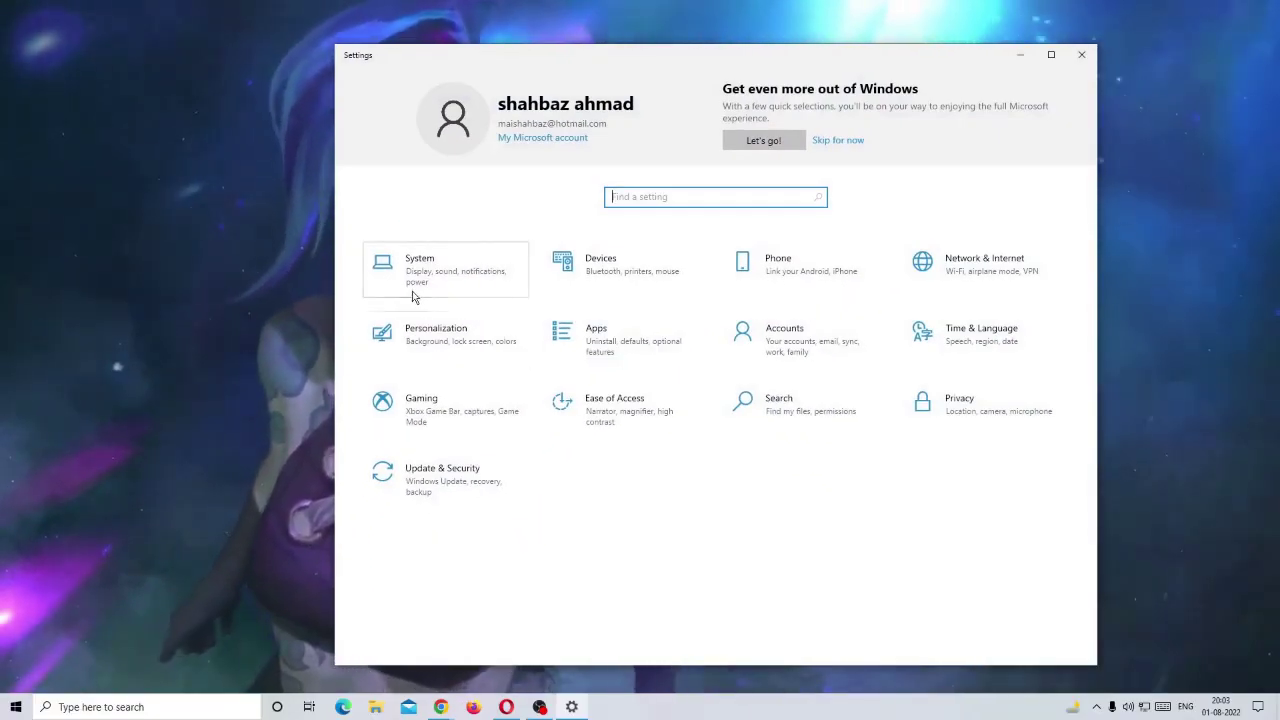
Search Apps & features for 'blo' and uninstall Roblox Player, confirming removal of its data.
{"action": "left_click", "coordinate": [620, 338]}
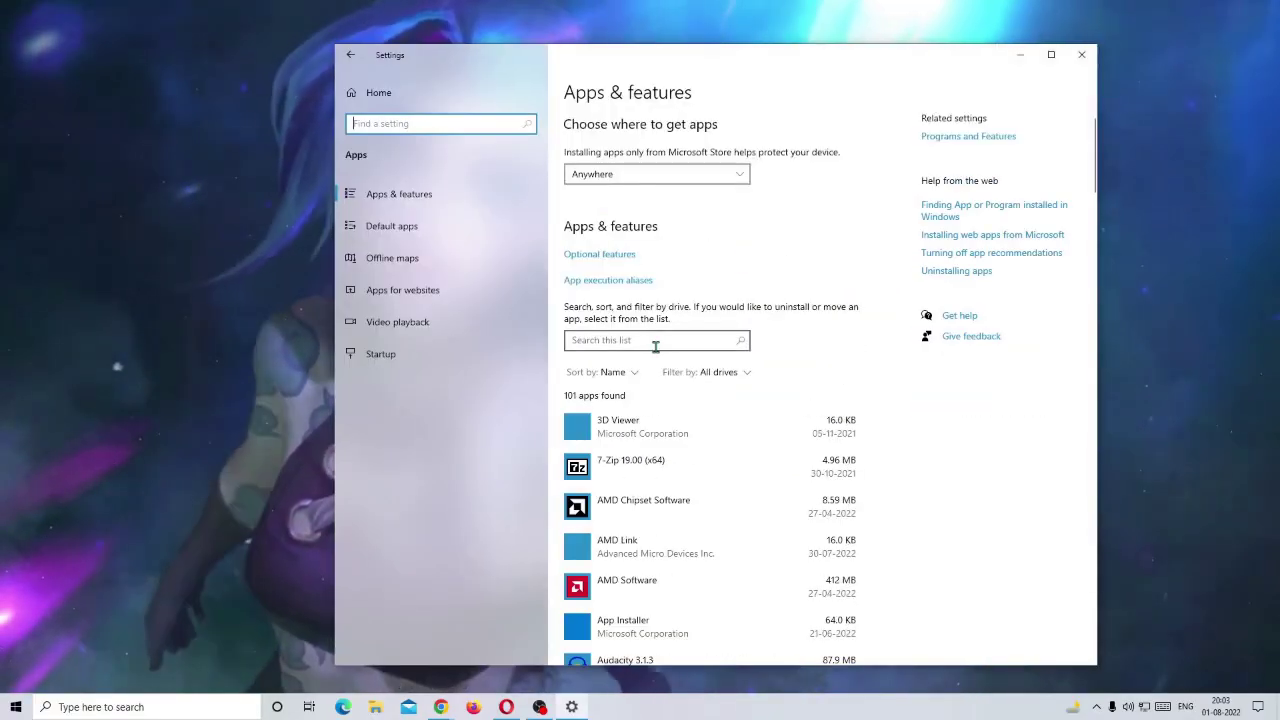
{"action": "left_click", "coordinate": [650, 342]}
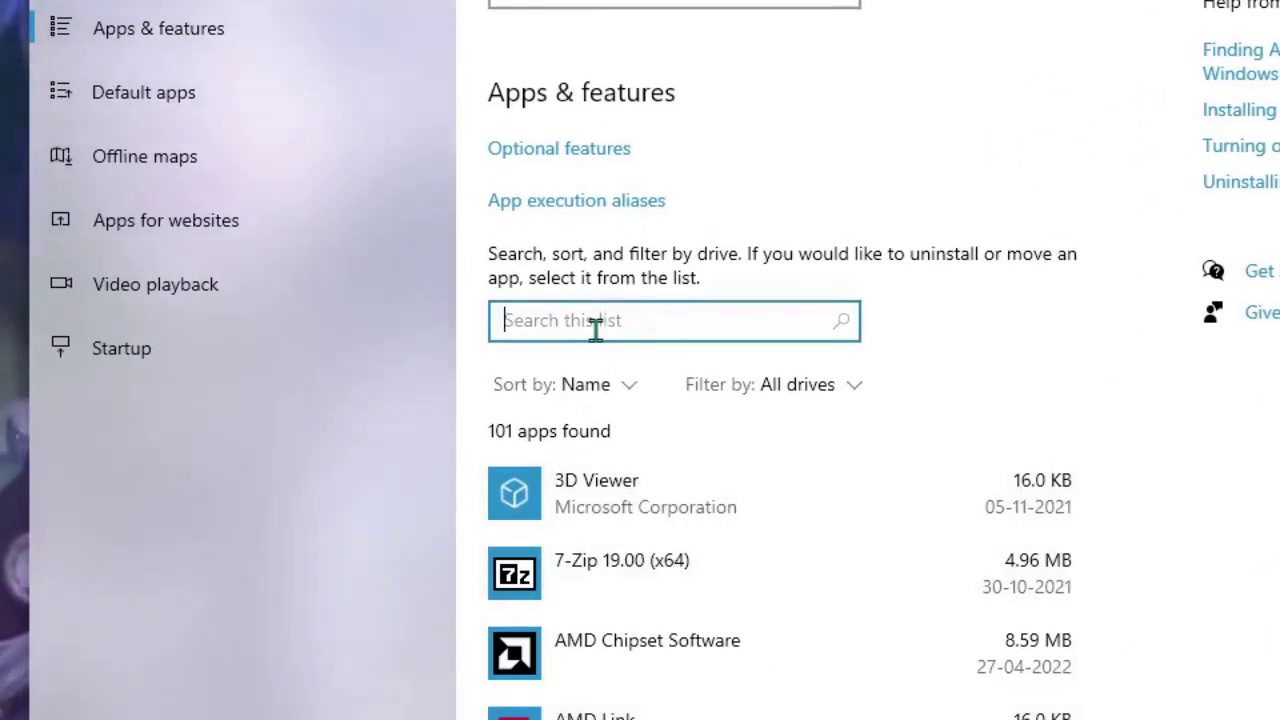
{"action": "type", "text": "roblo"}
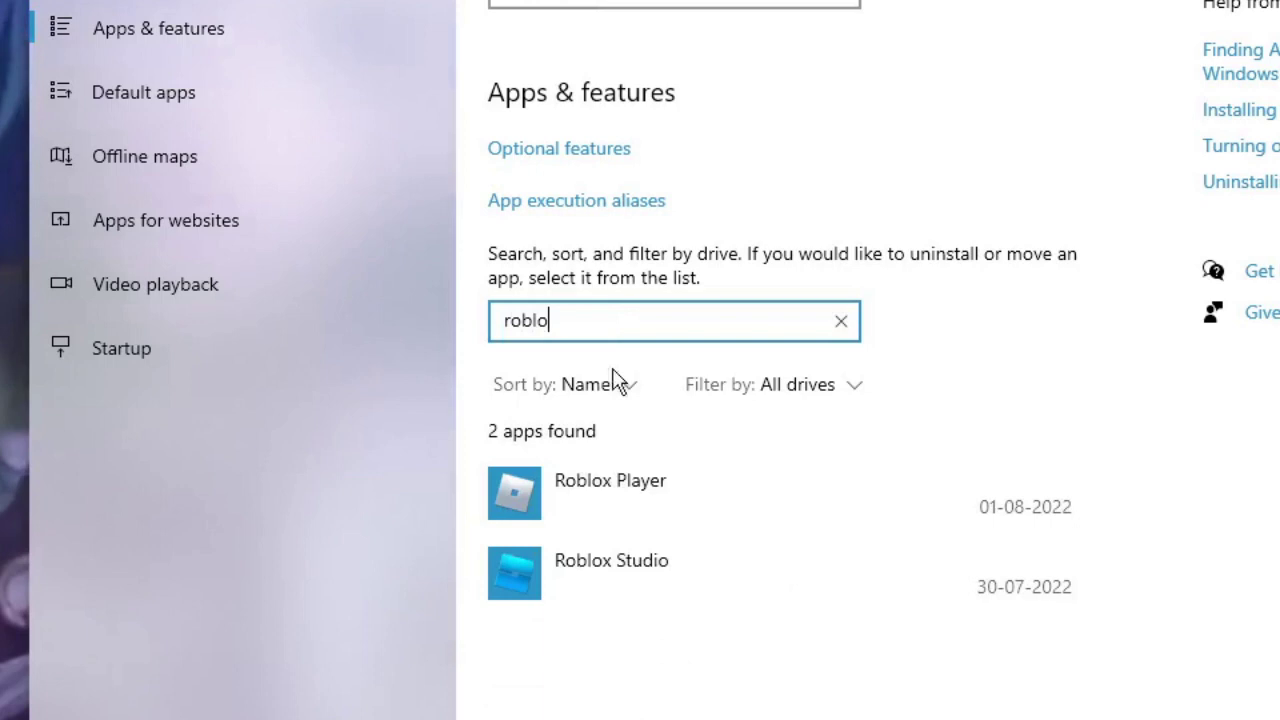
{"action": "left_click", "coordinate": [676, 480]}
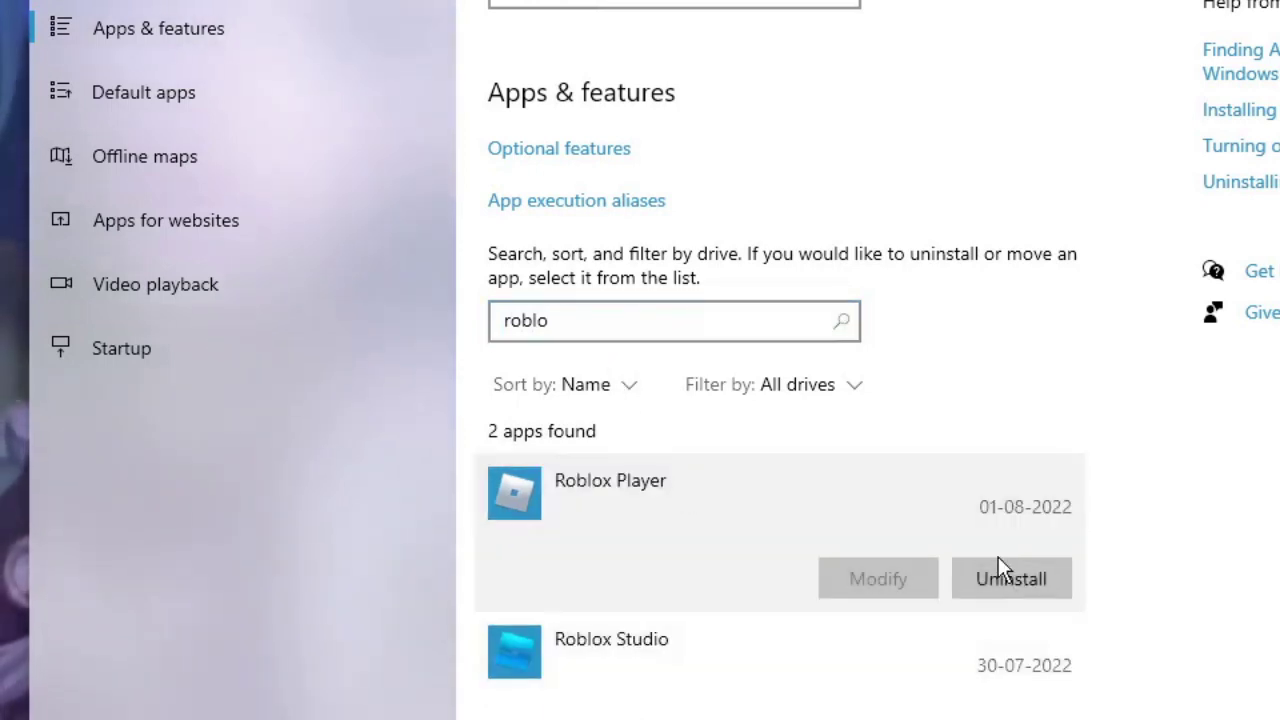
{"action": "left_click", "coordinate": [1012, 581]}
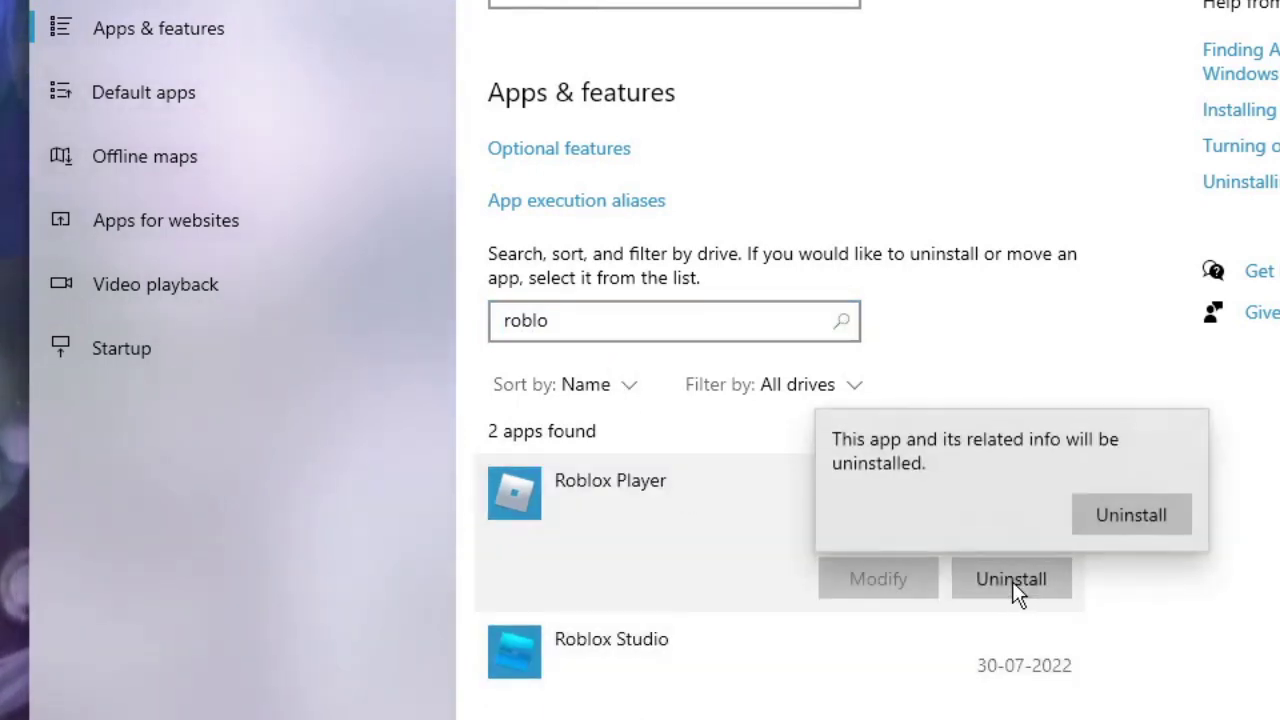
{"action": "left_click", "coordinate": [1106, 526]}
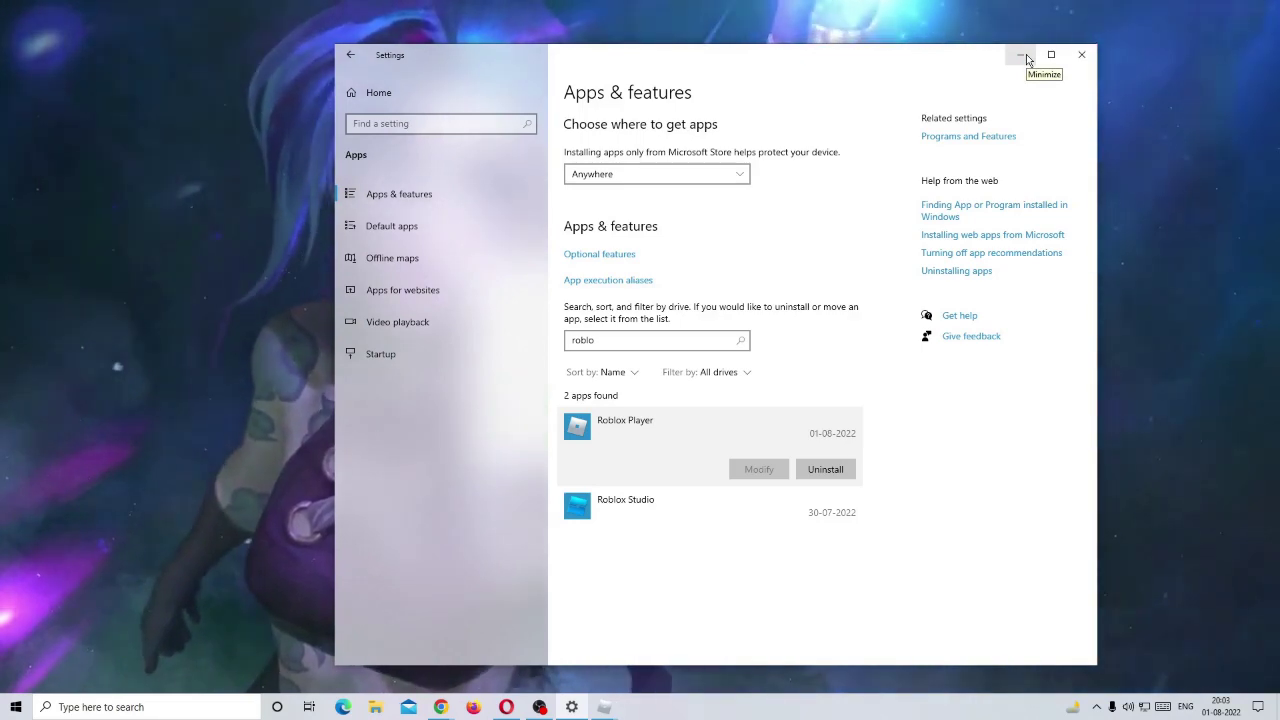
{"action": "left_click", "coordinate": [1022, 55]}
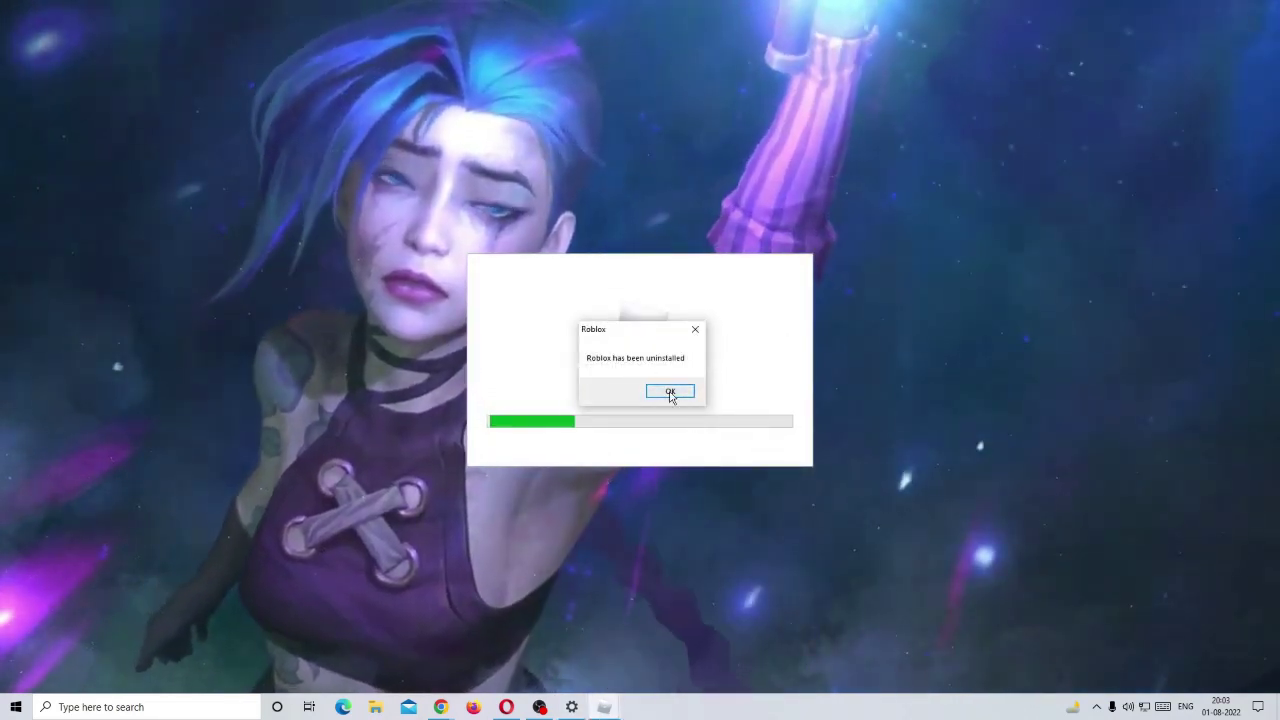
Dismiss the uninstall message and browse File Explorer to C:\ProgramData.
{"action": "left_click", "coordinate": [670, 391]}
{"action": "left_click", "coordinate": [376, 707]}
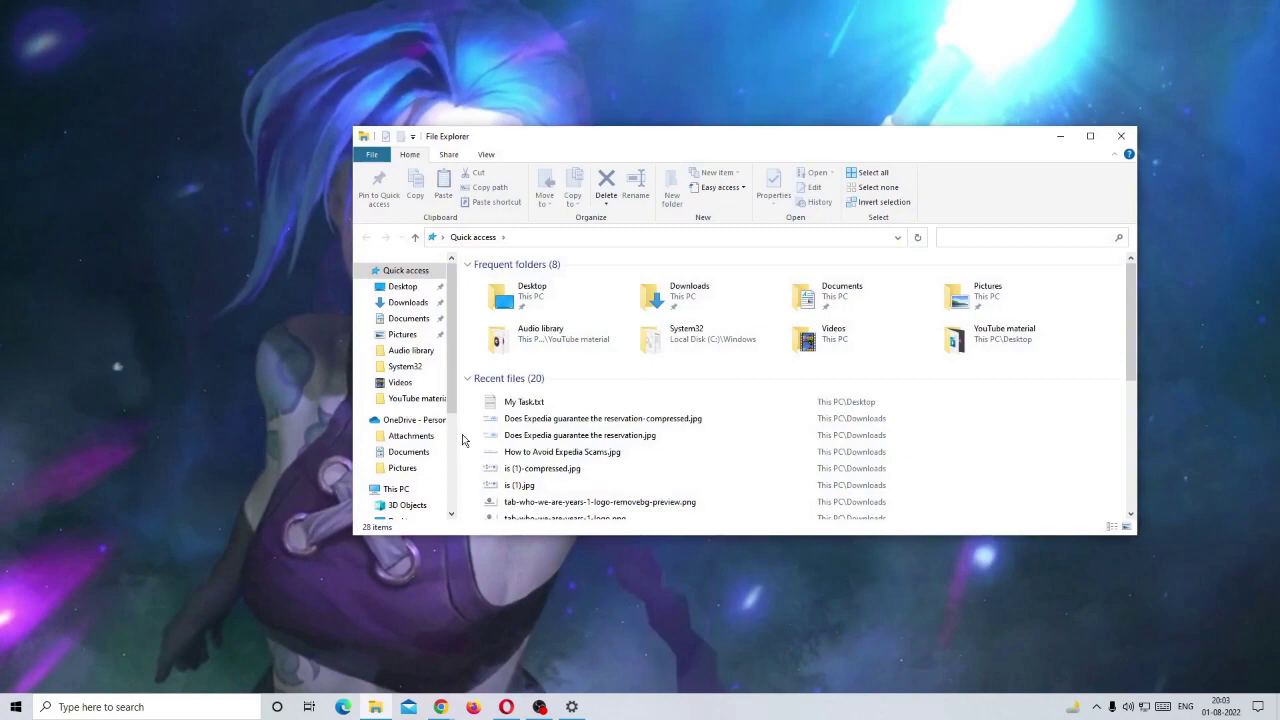
{"action": "left_click", "coordinate": [408, 488]}
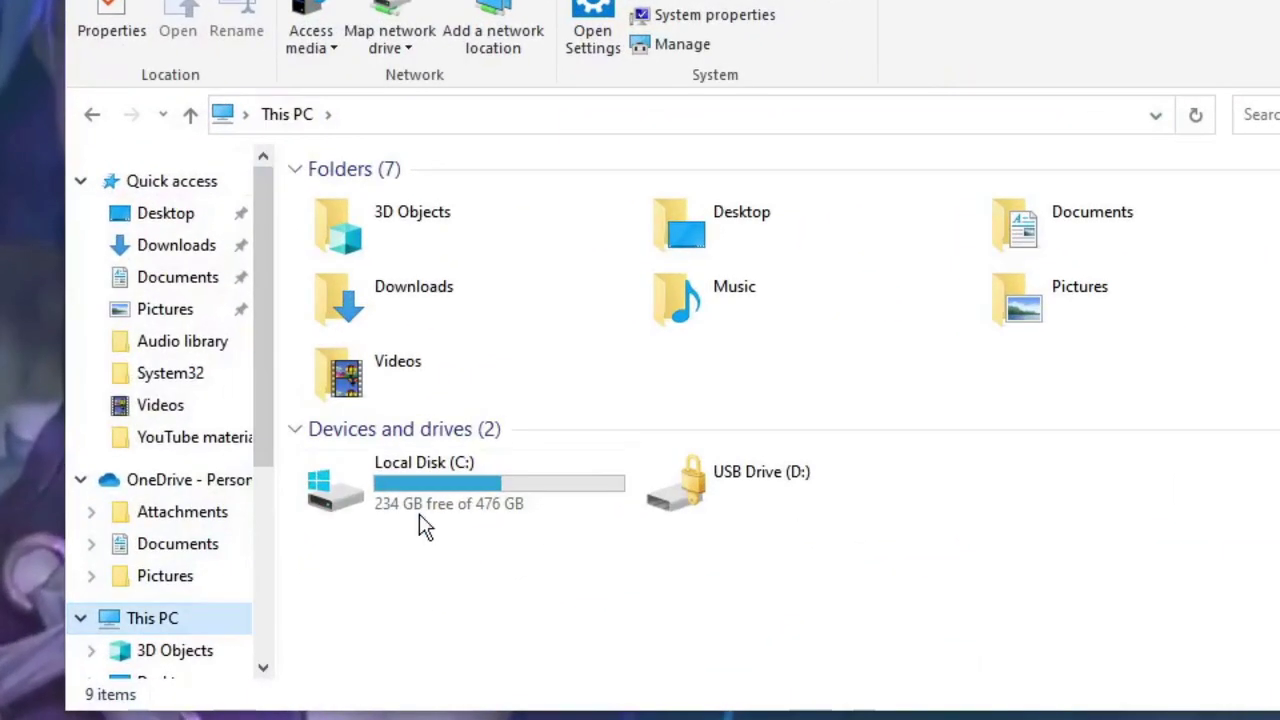
{"action": "double_click", "coordinate": [472, 500]}
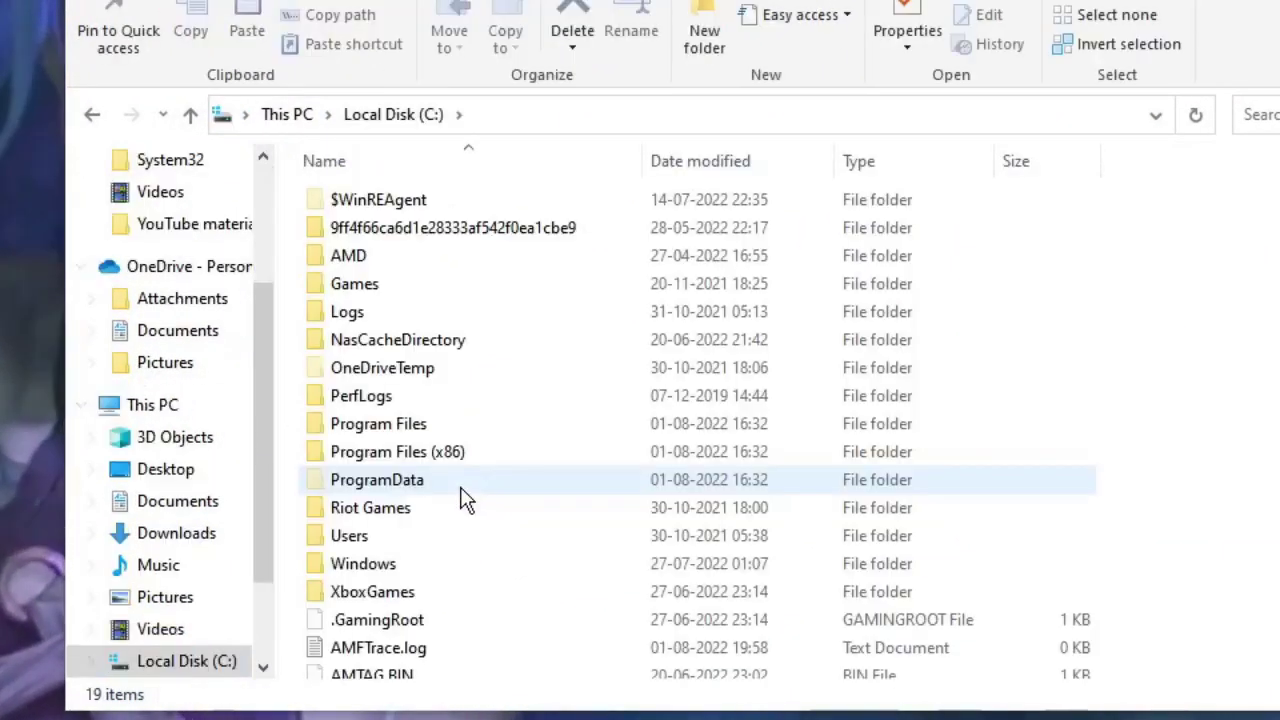
{"action": "double_click", "coordinate": [420, 484]}
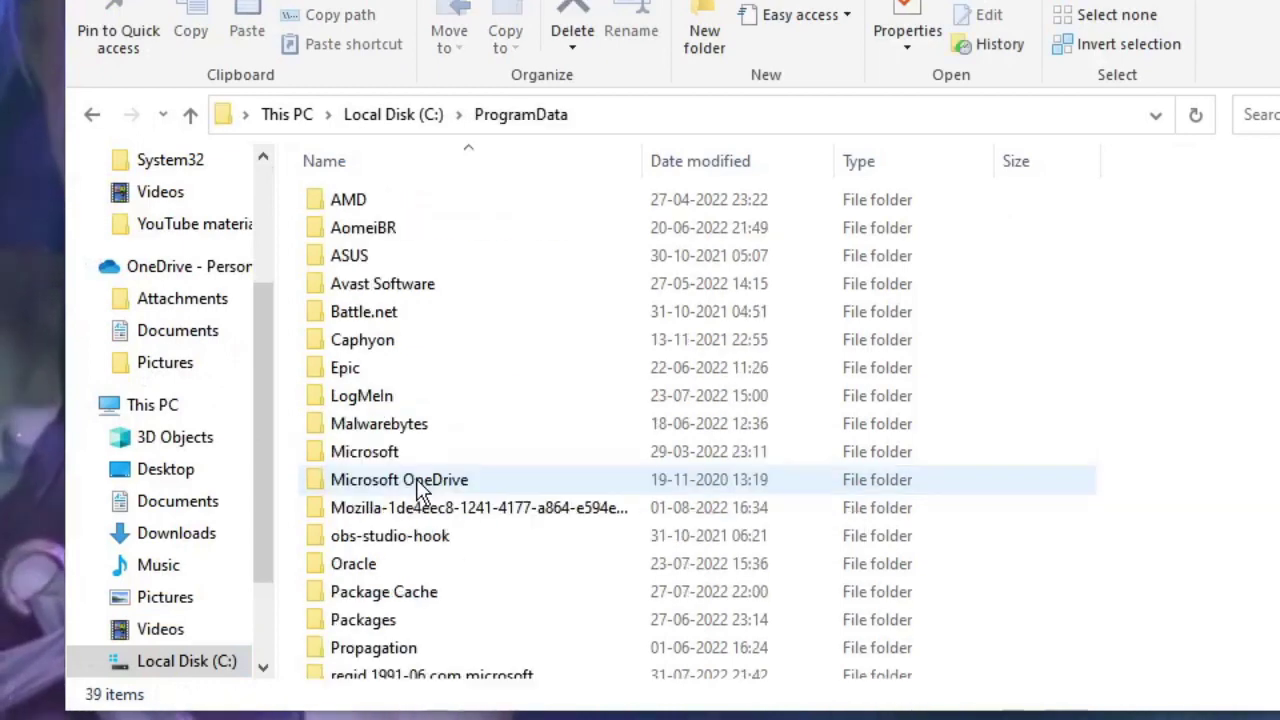
Delete the Roblox folder from C:\ProgramData.
{"action": "key", "text": "r"}
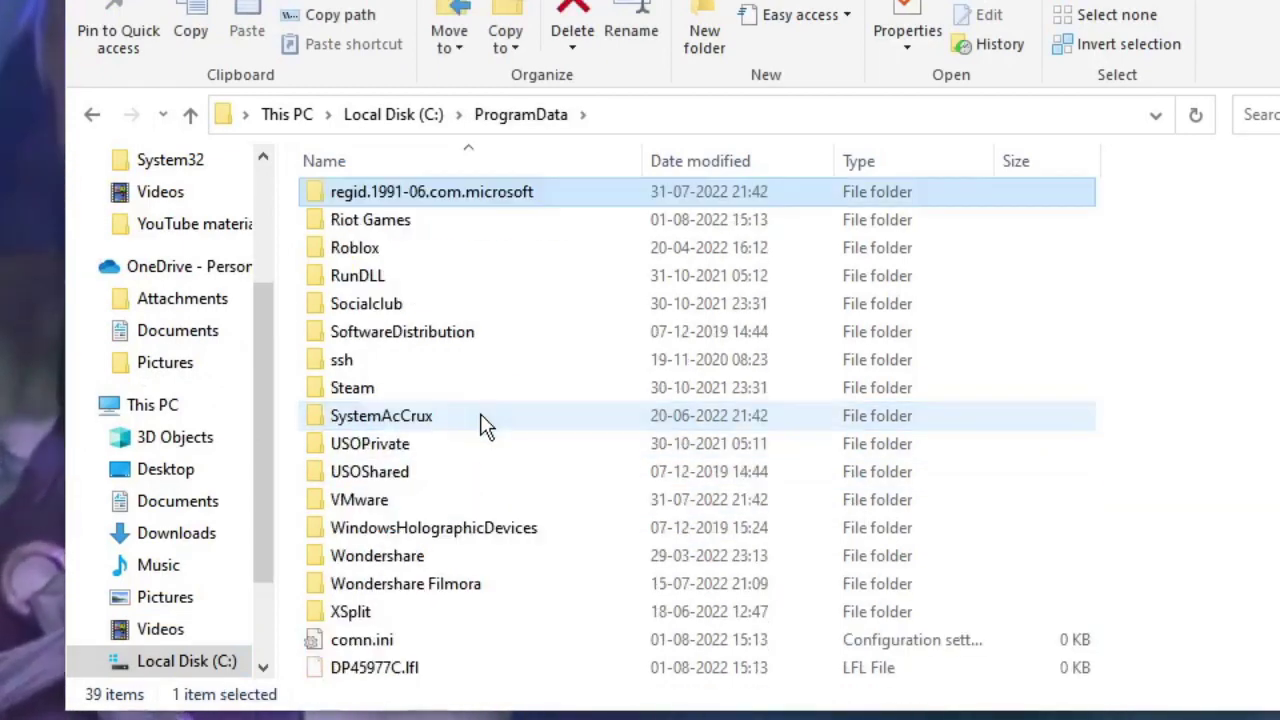
{"action": "key", "text": "Down"}
{"action": "key", "text": "Down"}
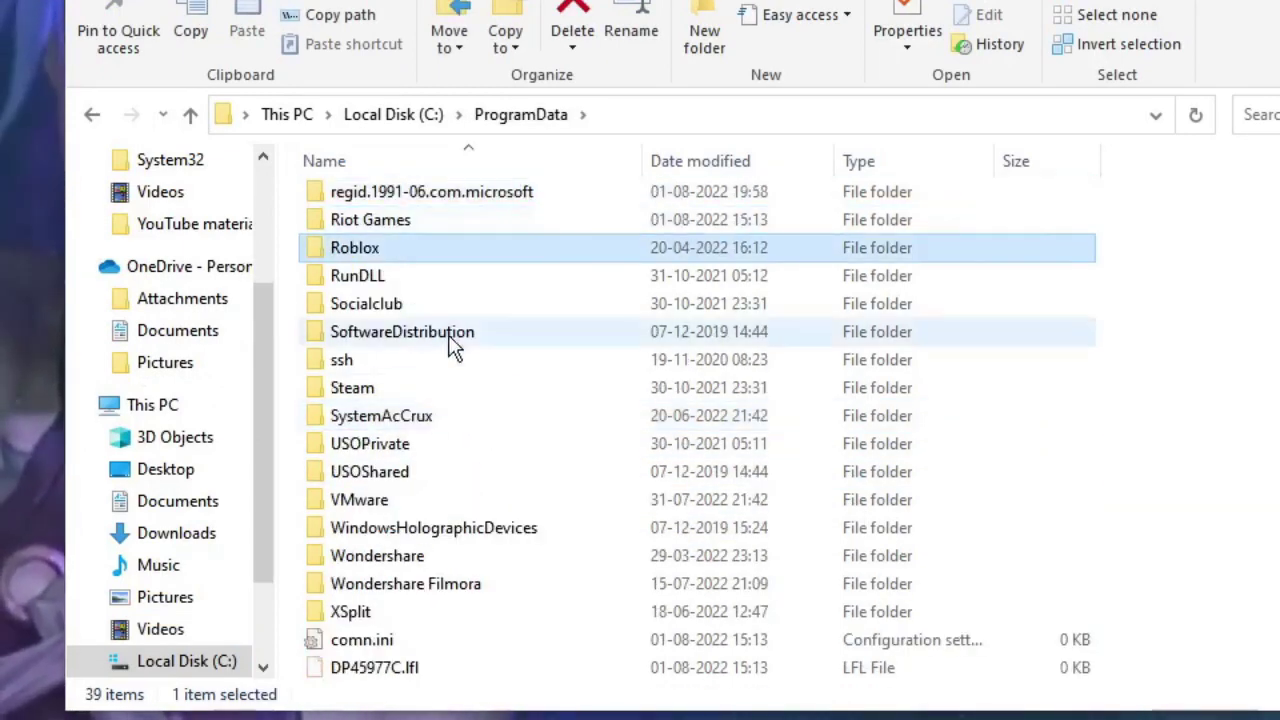
{"action": "left_click", "coordinate": [371, 247]}
{"action": "right_click", "coordinate": [418, 249]}
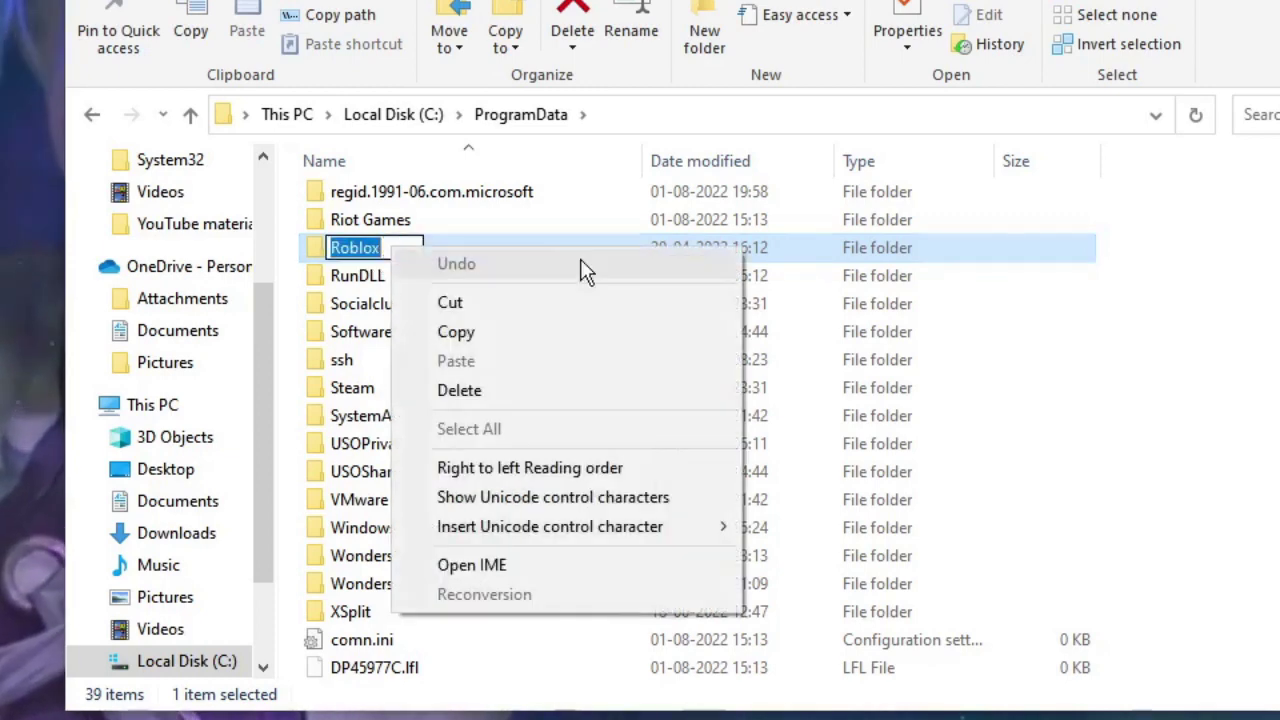
{"action": "left_click", "coordinate": [1014, 331]}
{"action": "right_click", "coordinate": [687, 250]}
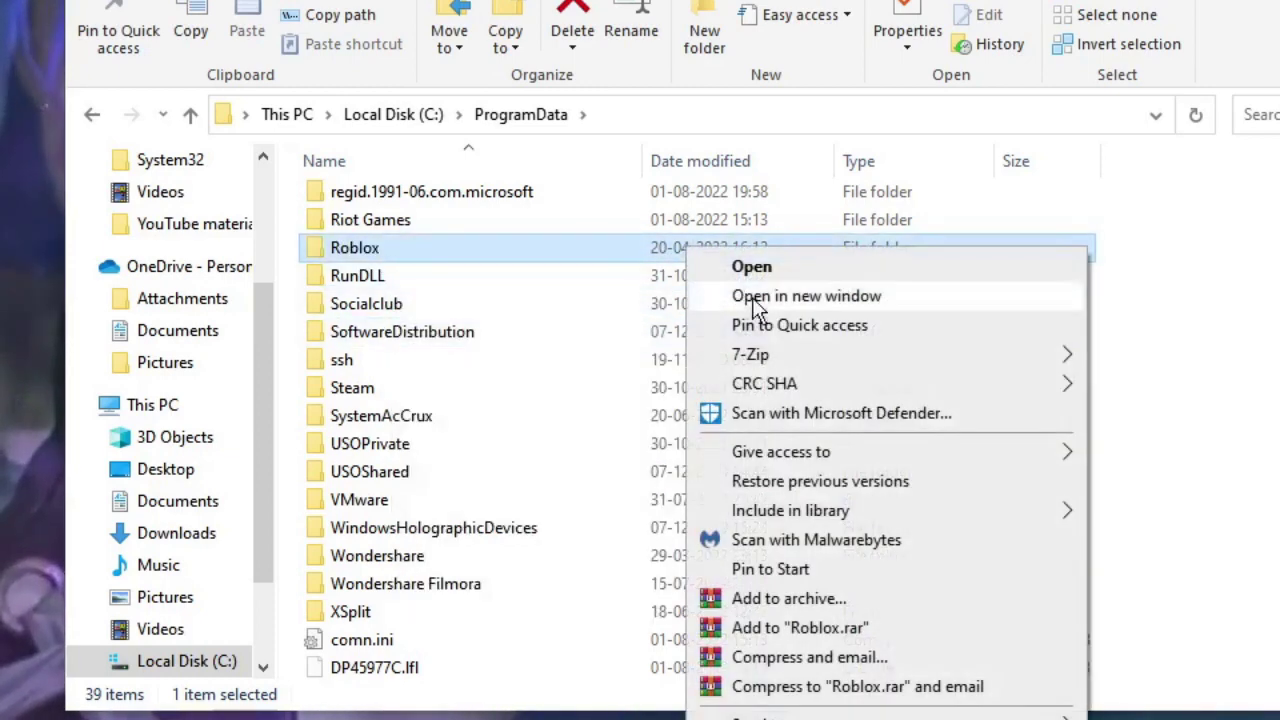
{"action": "key", "text": "Delete"}
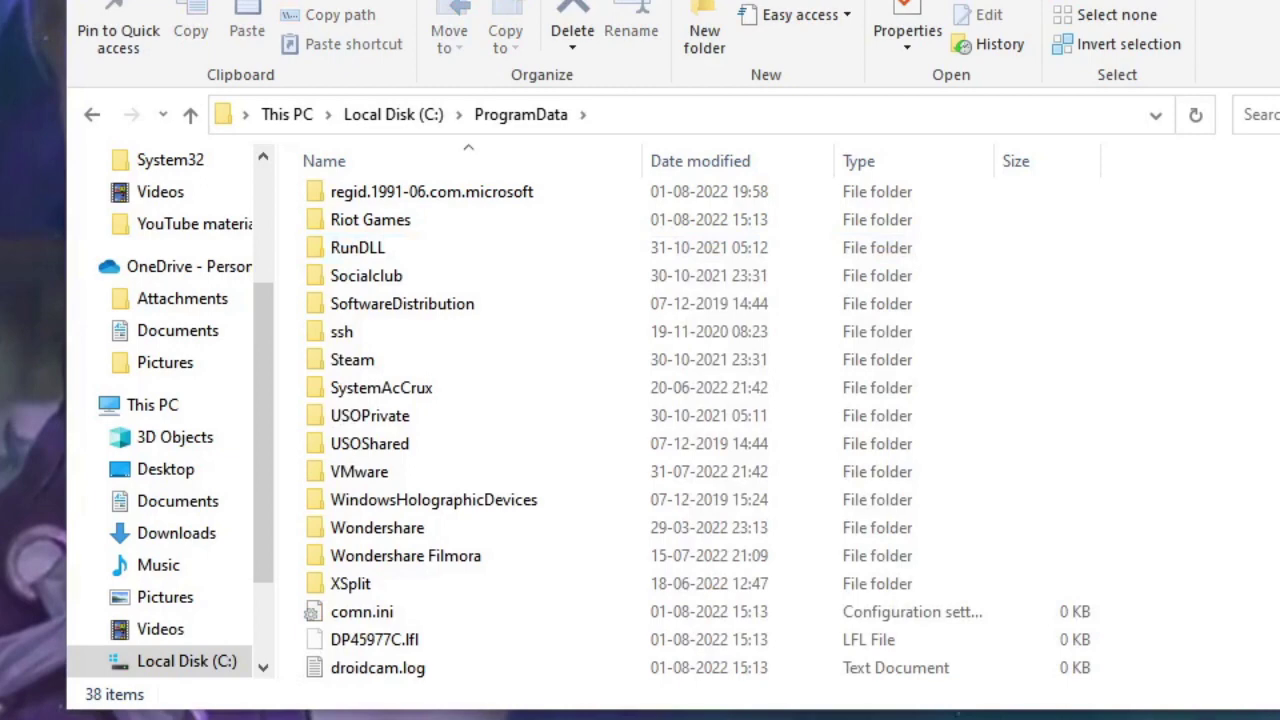
Delete the Roblox folder from C:\Program Files (x86).
{"action": "left_click", "coordinate": [226, 668]}
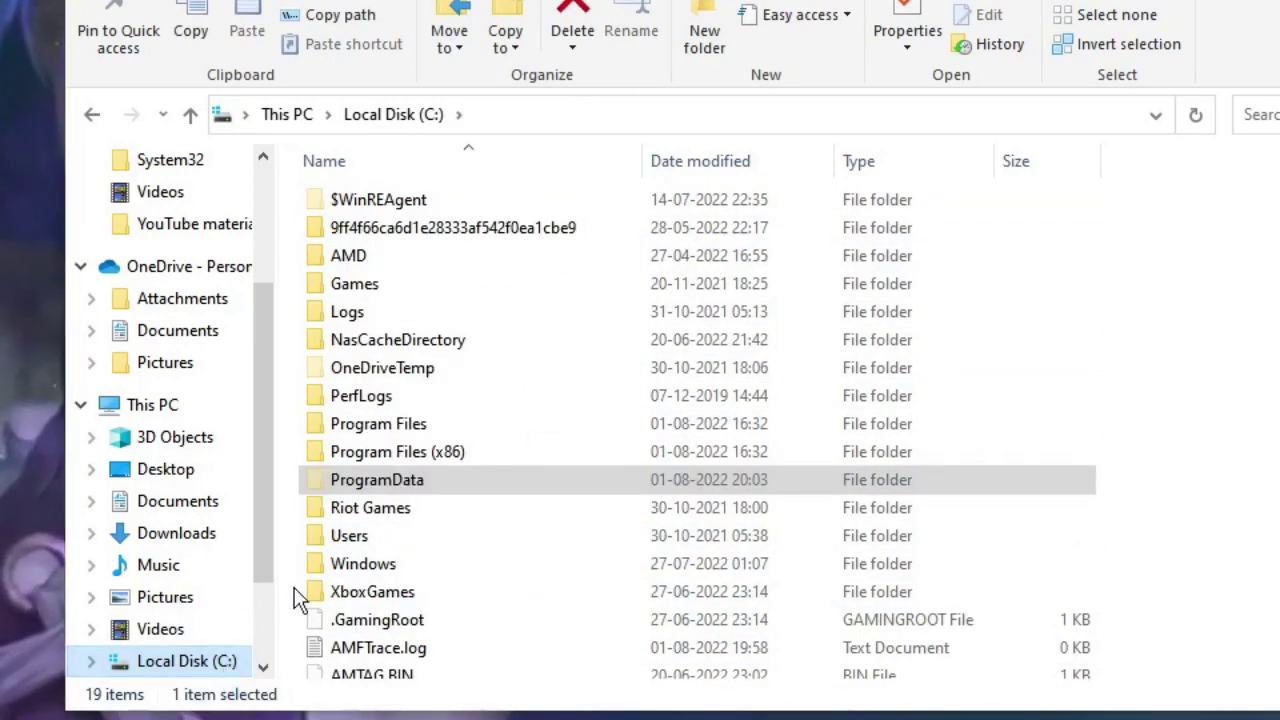
{"action": "double_click", "coordinate": [408, 452]}
{"action": "double_click", "coordinate": [408, 456]}
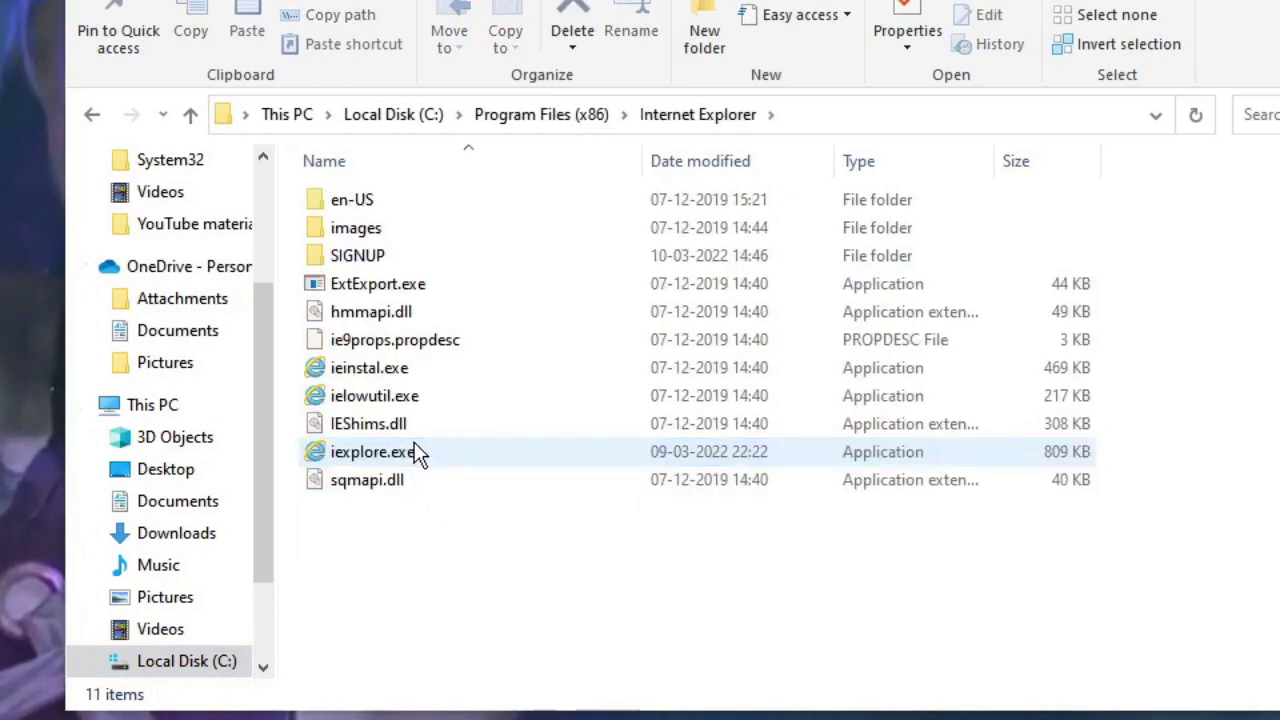
{"action": "key", "text": "alt+Left"}
{"action": "left_click", "coordinate": [410, 382]}
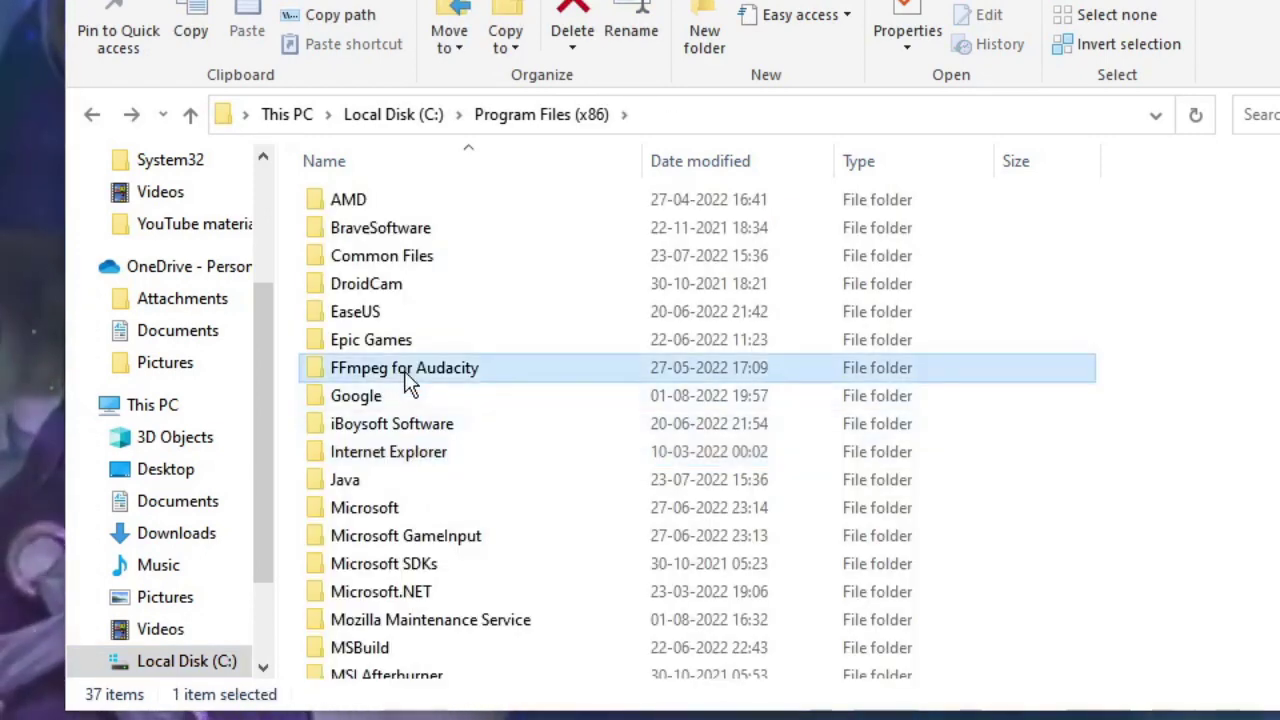
{"action": "key", "text": "r"}
{"action": "key", "text": "r"}
{"action": "key", "text": "r"}
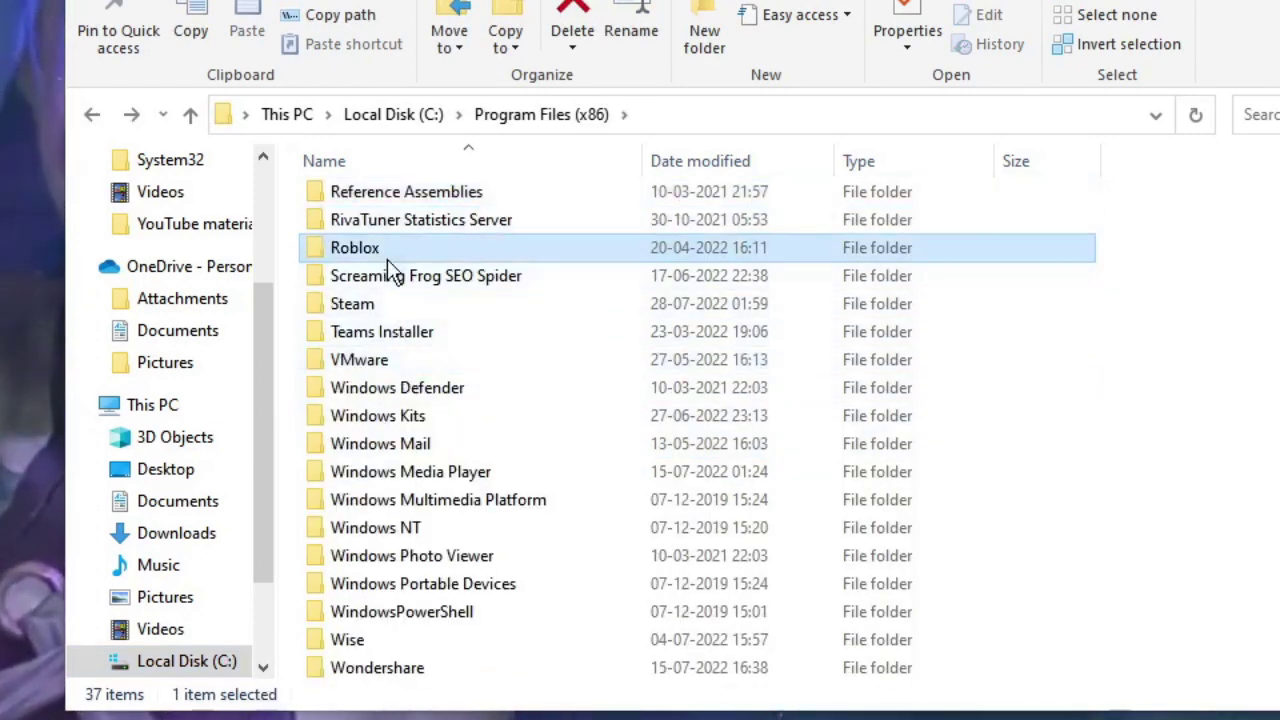
{"action": "right_click", "coordinate": [387, 249]}
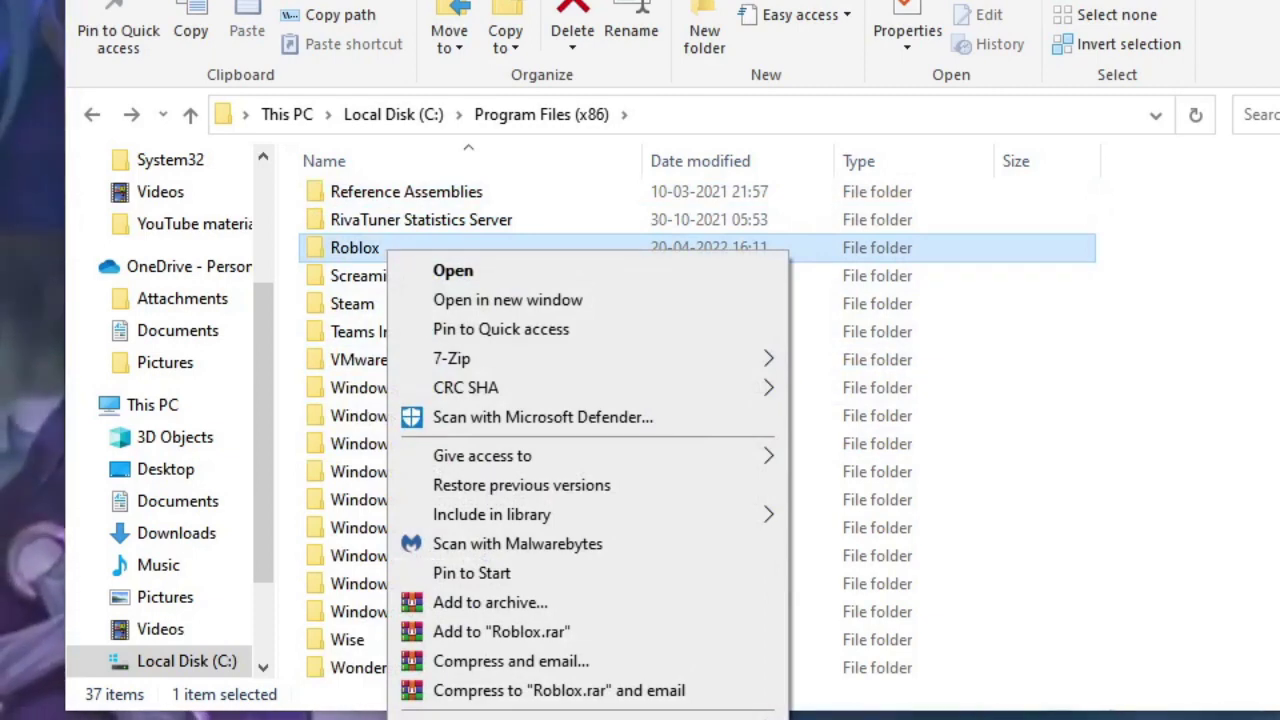
{"action": "left_click", "coordinate": [600, 715]}
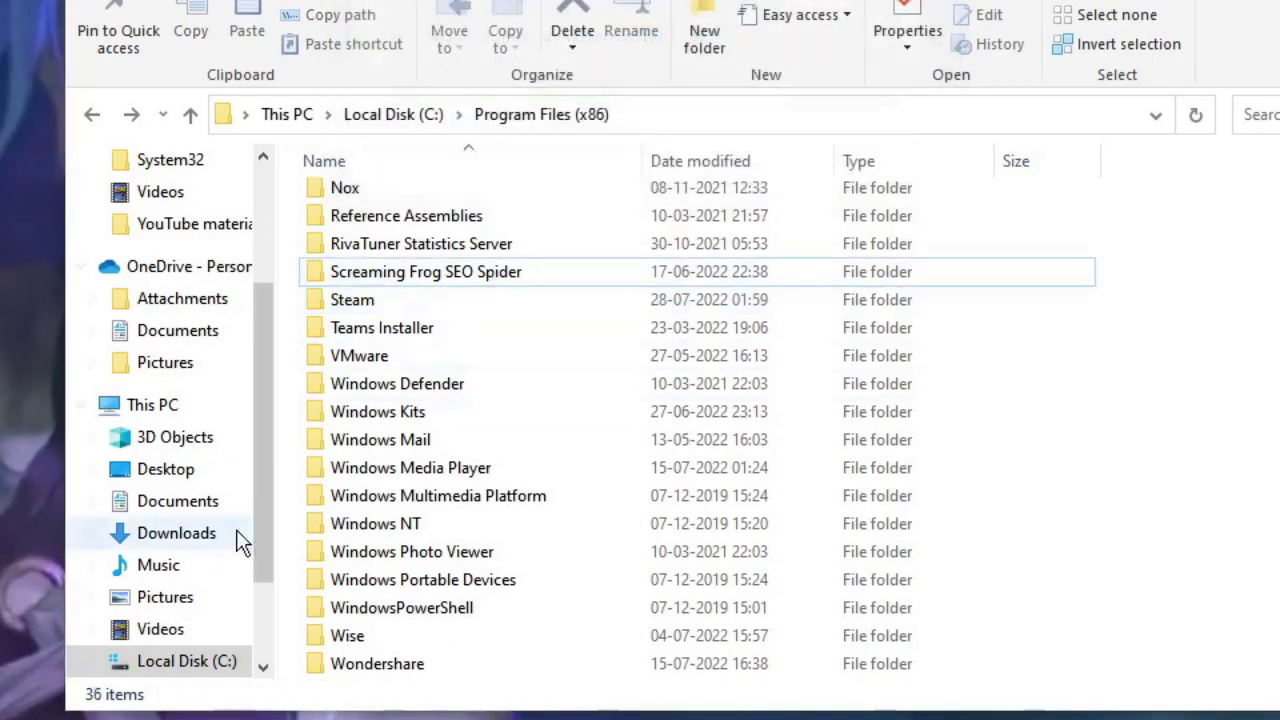
Check C:\Program Files' R folders for any remaining Roblox folder.
{"action": "left_click", "coordinate": [93, 117]}
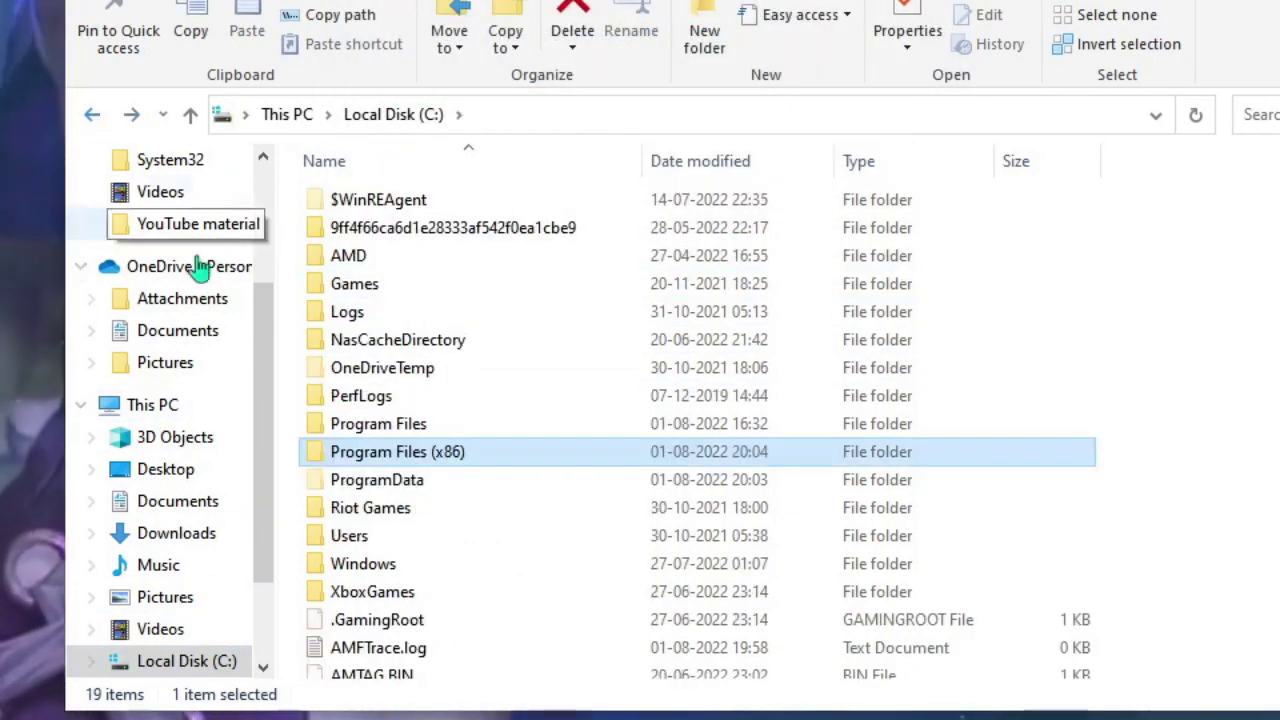
{"action": "double_click", "coordinate": [425, 424]}
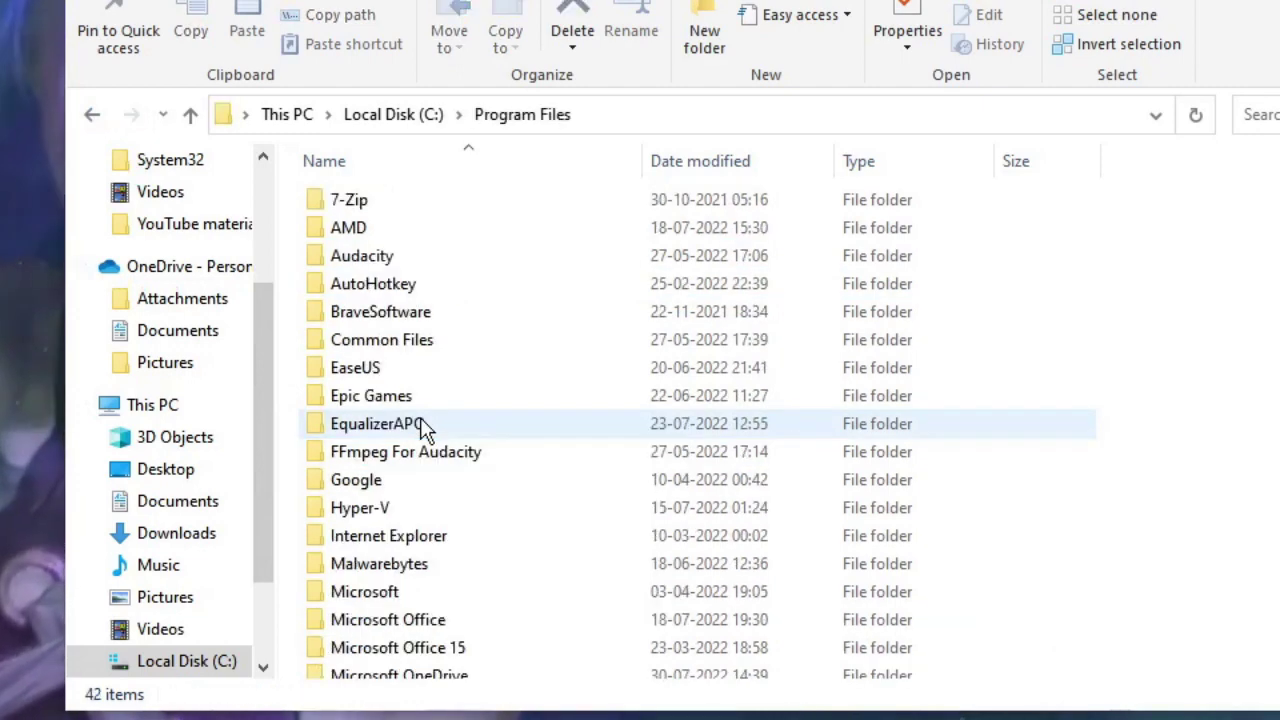
{"action": "key", "text": "r"}
{"action": "key", "text": "r"}
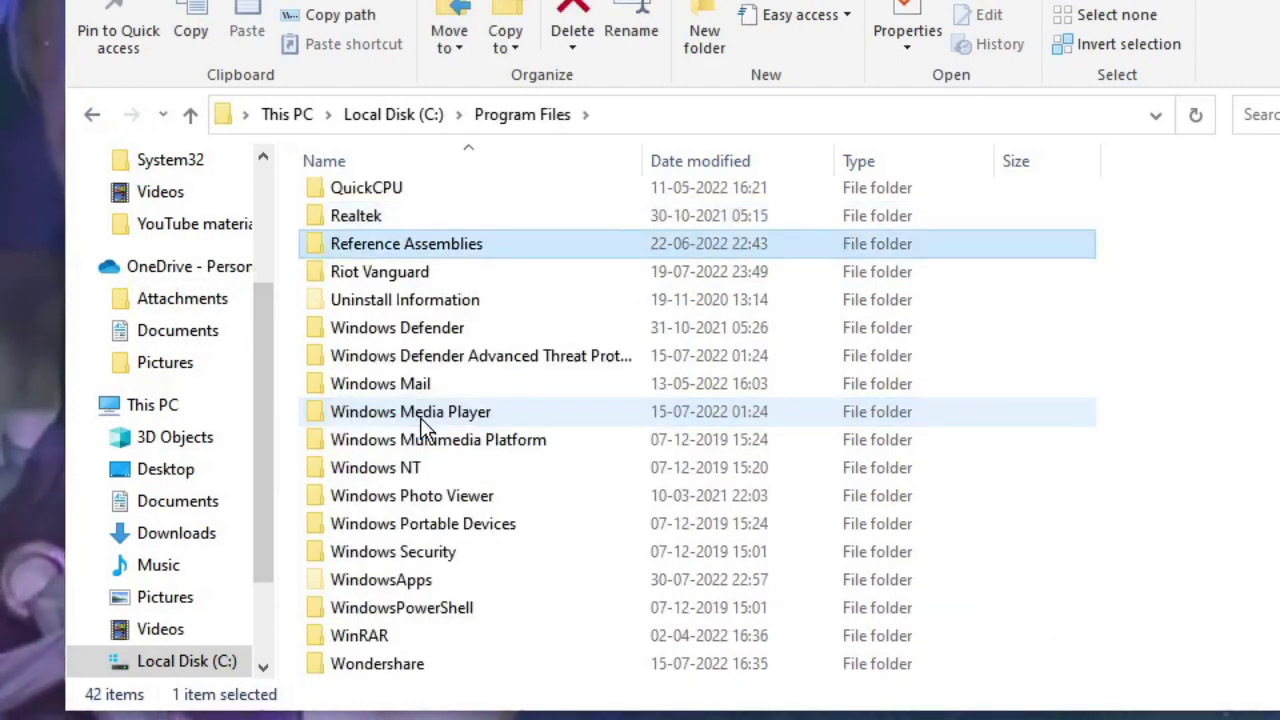
{"action": "key", "text": "r"}
{"action": "key", "text": "r"}
{"action": "key", "text": "r"}
{"action": "key", "text": "r"}
{"action": "key", "text": "r"}
{"action": "key", "text": "r"}
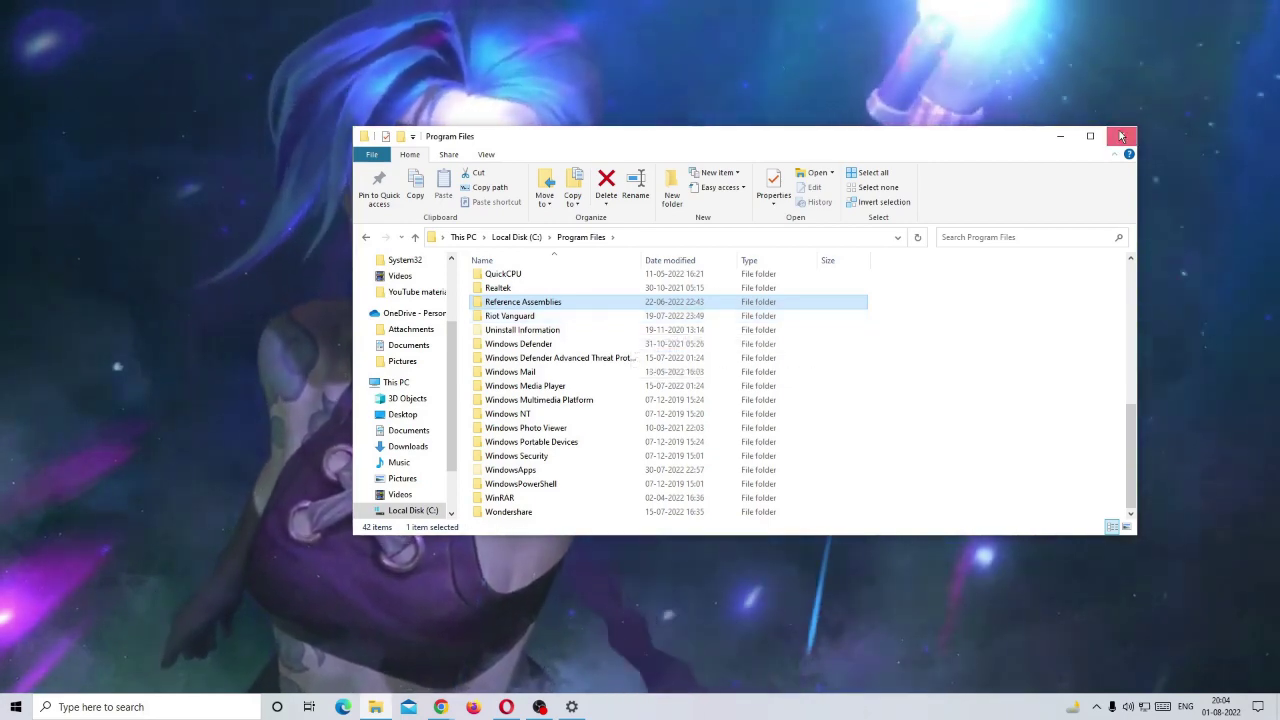
Close File Explorer and open a new blank tab in Google Chrome.
{"action": "left_click", "coordinate": [375, 707]}
{"action": "left_click", "coordinate": [441, 705]}
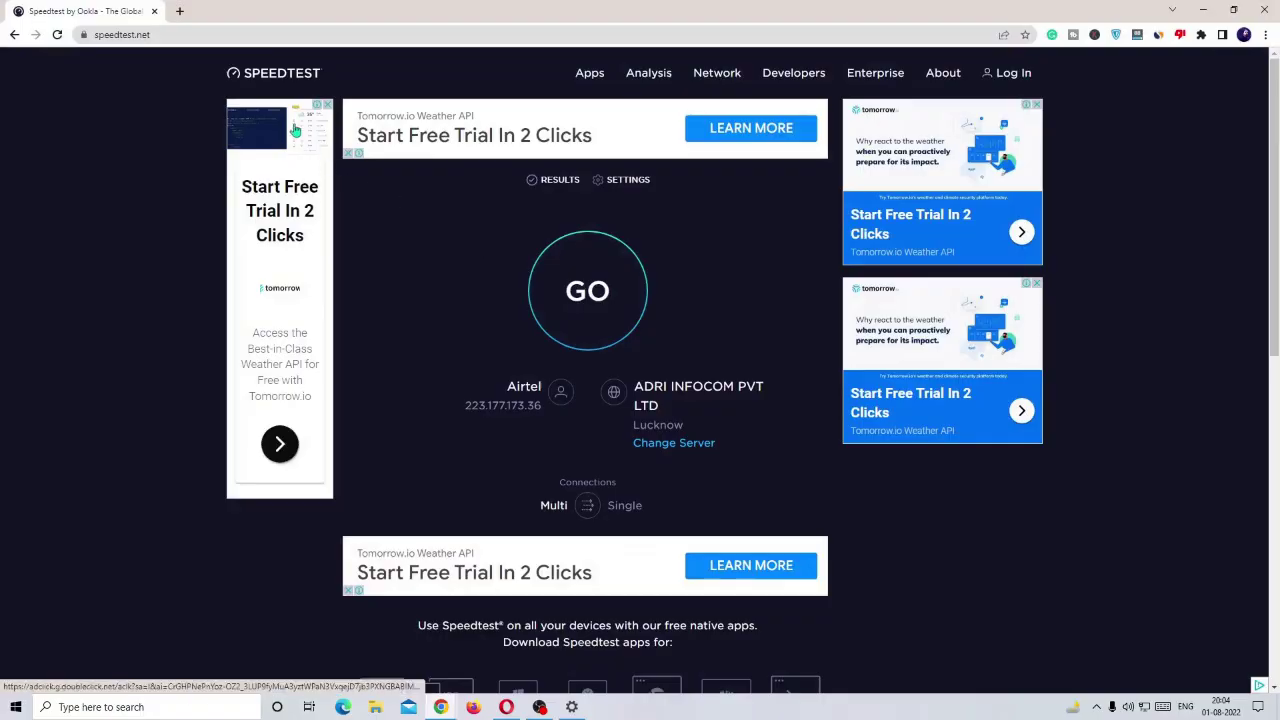
{"action": "left_click", "coordinate": [188, 11]}
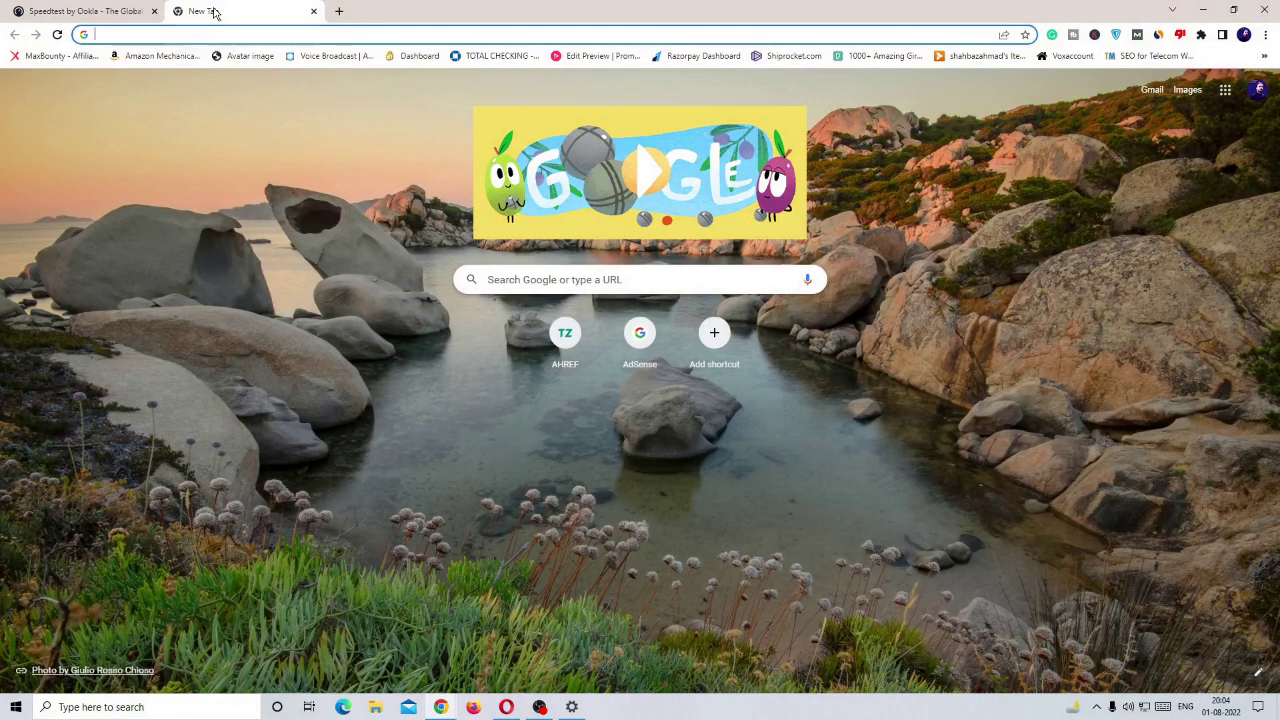